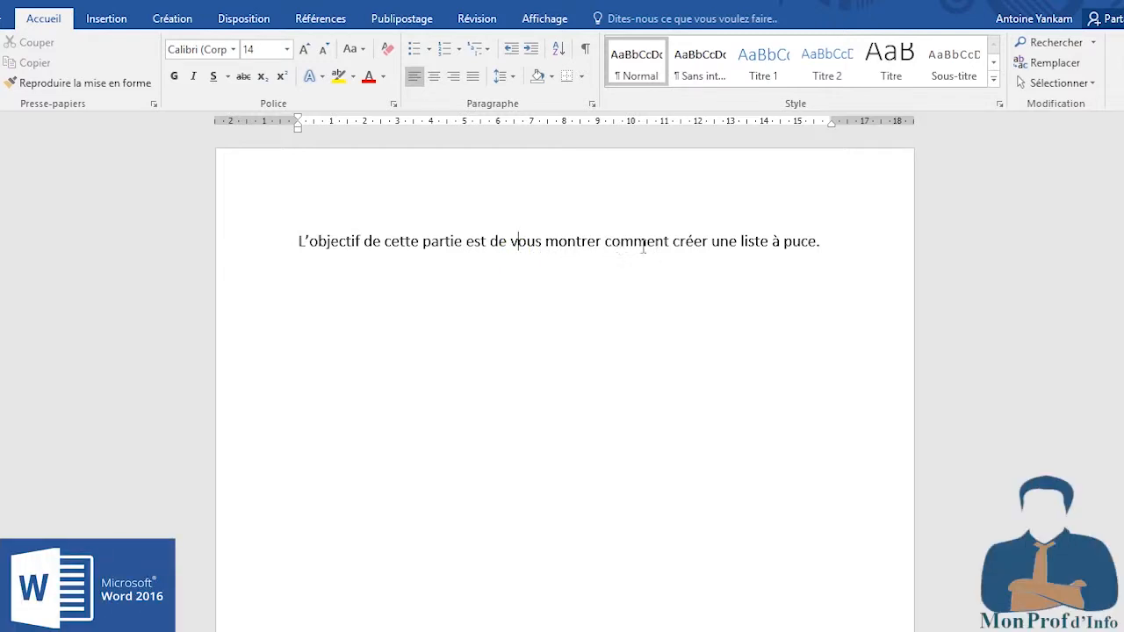
# Step: Make the phrase "créer une liste à puce" in the opening sentence bold
pyautogui.moveTo(674, 242); pyautogui.dragTo(793, 251)
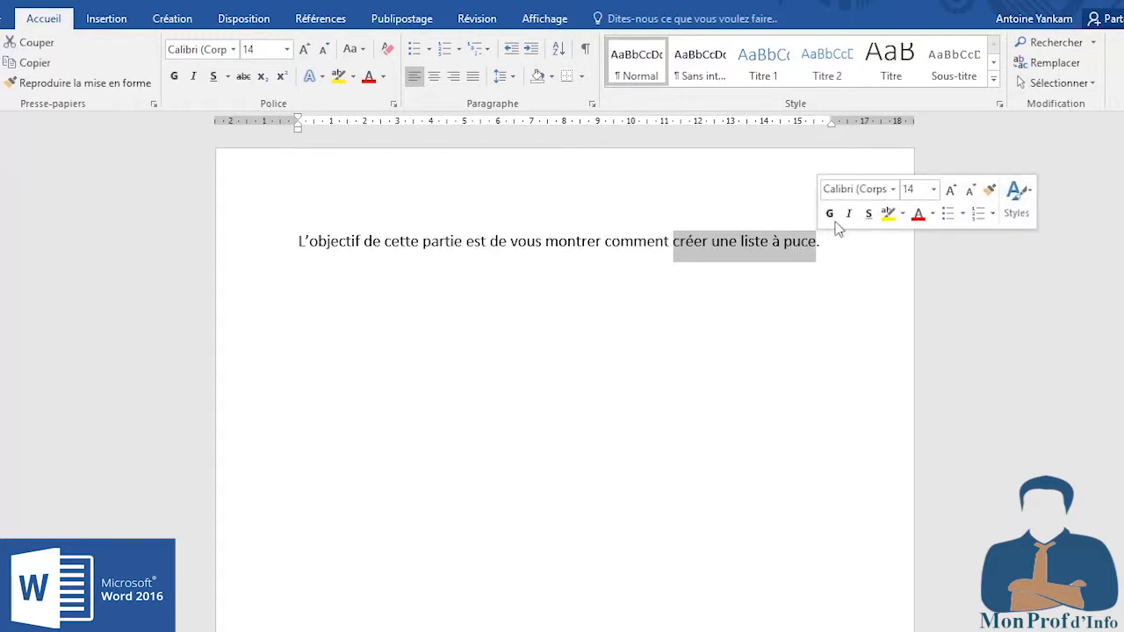
pyautogui.click(829, 213)
pyautogui.click(745, 251)
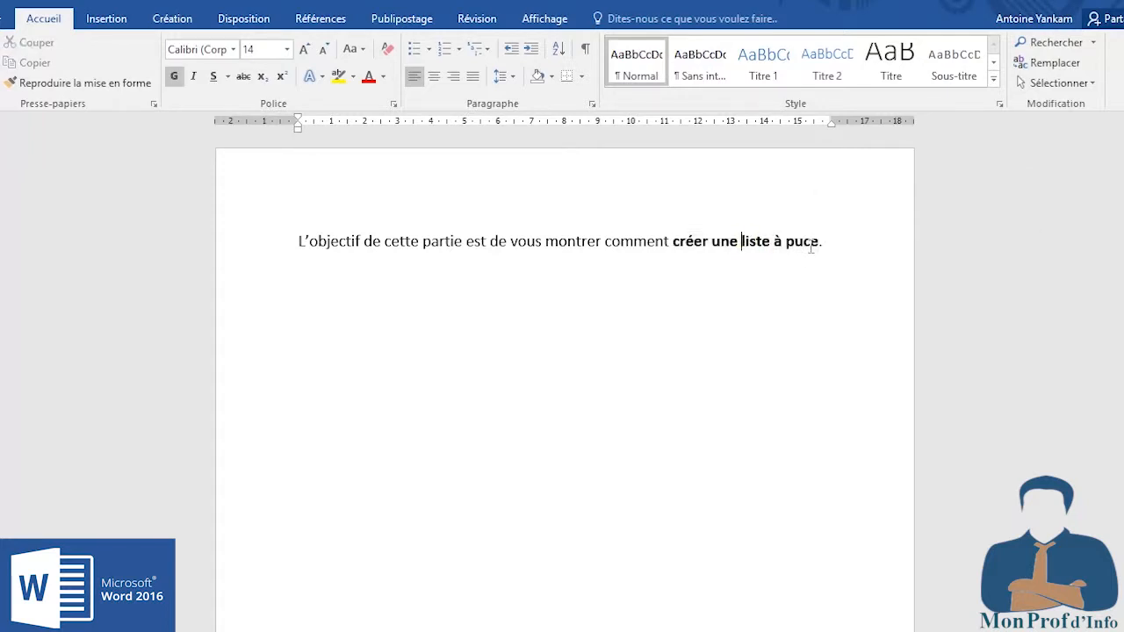
# Step: Leave a blank line after the opening sentence and write "Comme il fait beau aujourd’hui, je vais à l’école, il me faut :"
pyautogui.click(836, 244)
pyautogui.press('Return')
pyautogui.press('Return')
pyautogui.write('Comme il fait')
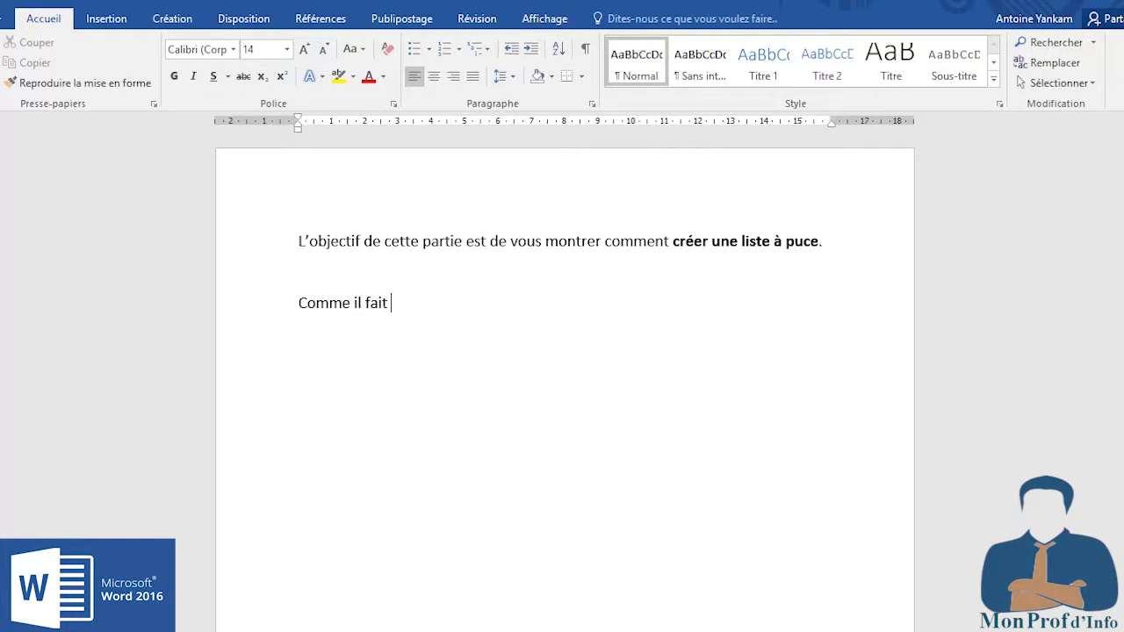
pyautogui.write(' beau aujourd')
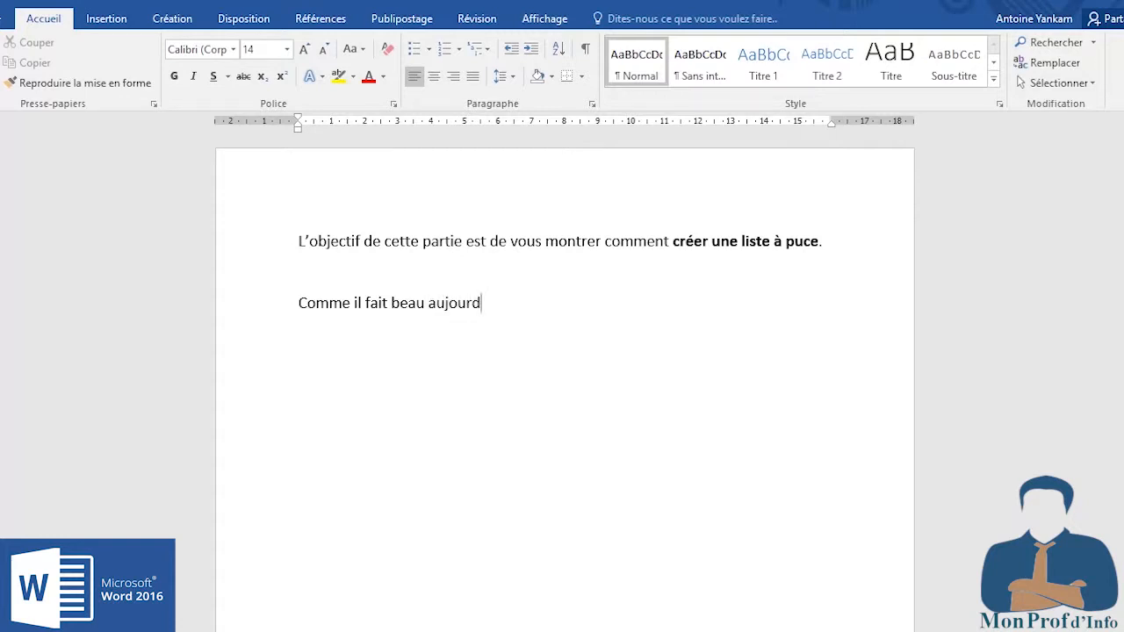
pyautogui.write("'hui")
pyautogui.write(', ')
pyautogui.write('je vais ')
pyautogui.write('à l’')
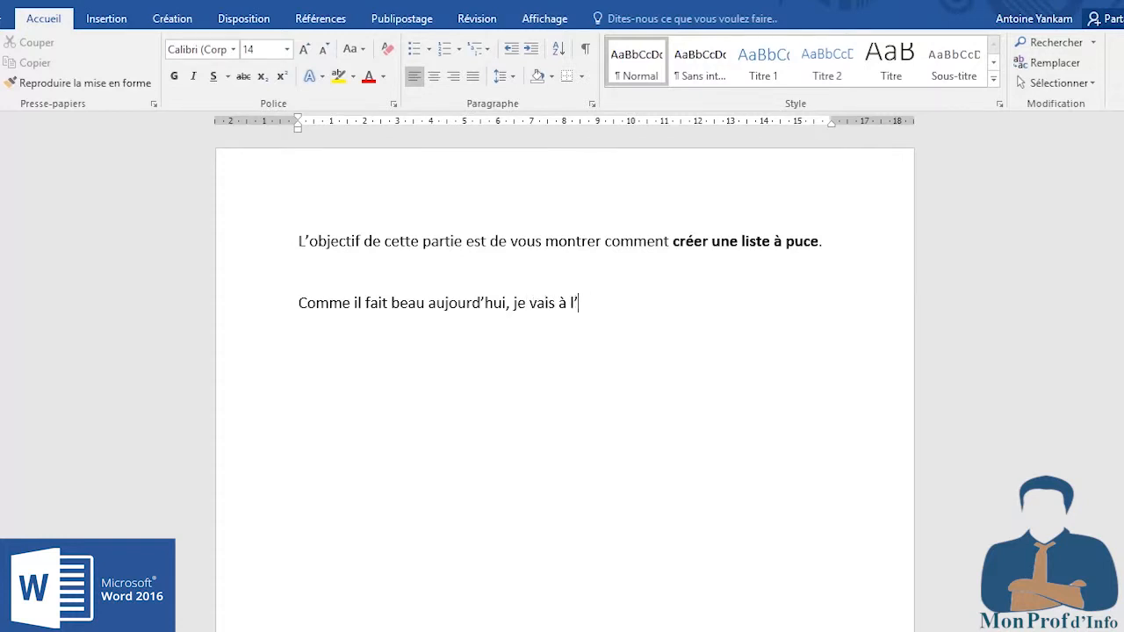
pyautogui.write('école, il me faut :')
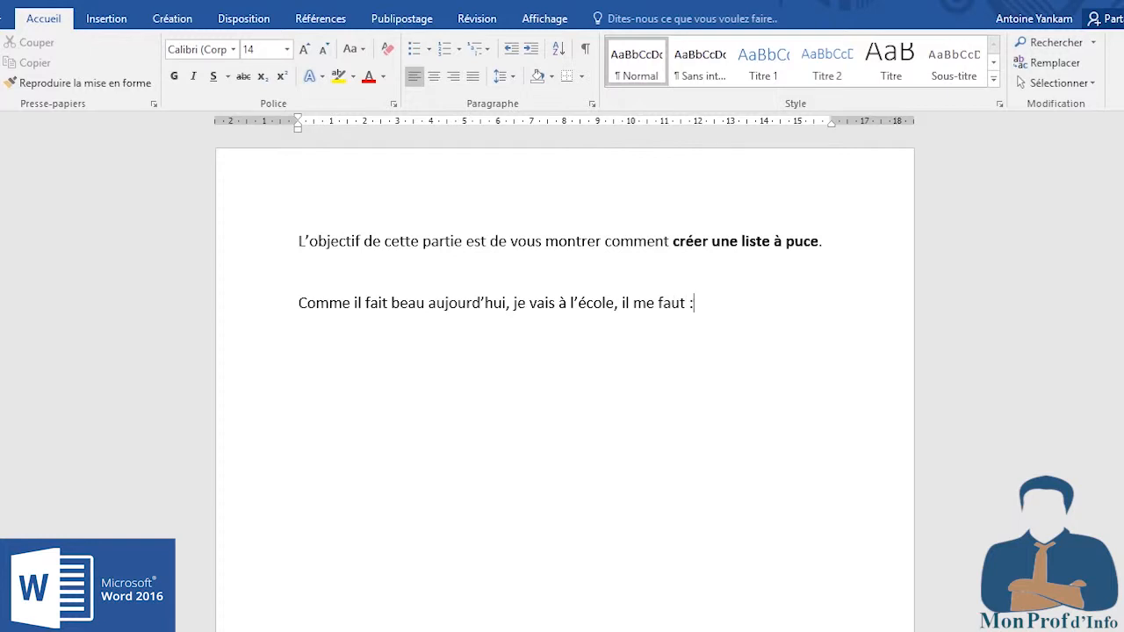
# Step: Begin a bulleted list on a new line below "il me faut :" using the arrowhead bullet style
pyautogui.press('Return')
pyautogui.click(411, 50)
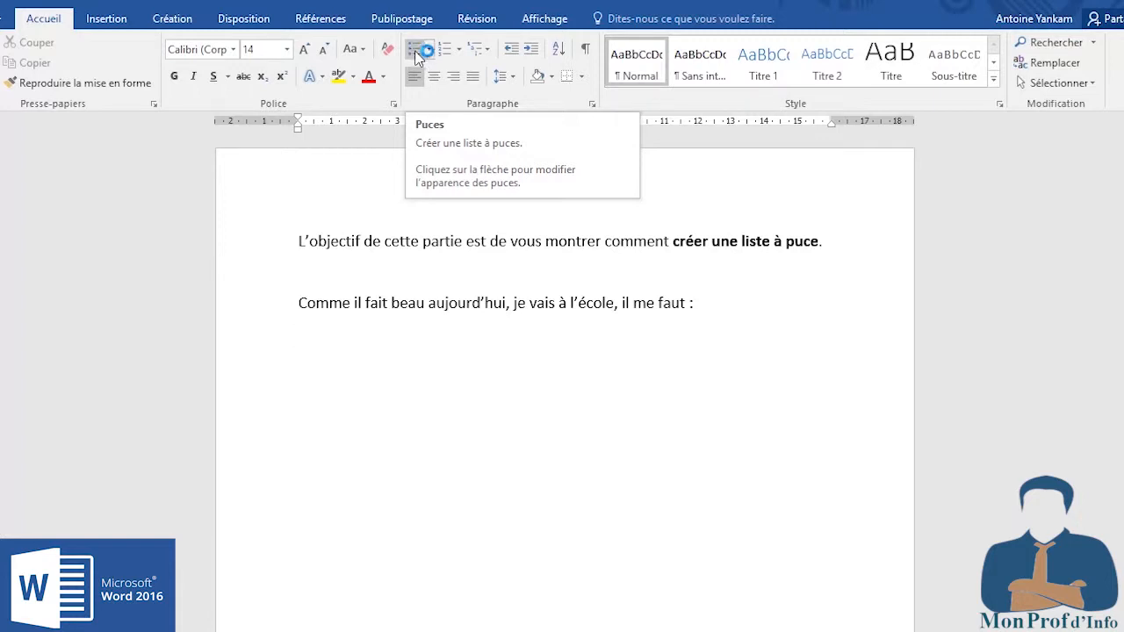
pyautogui.click(429, 50)
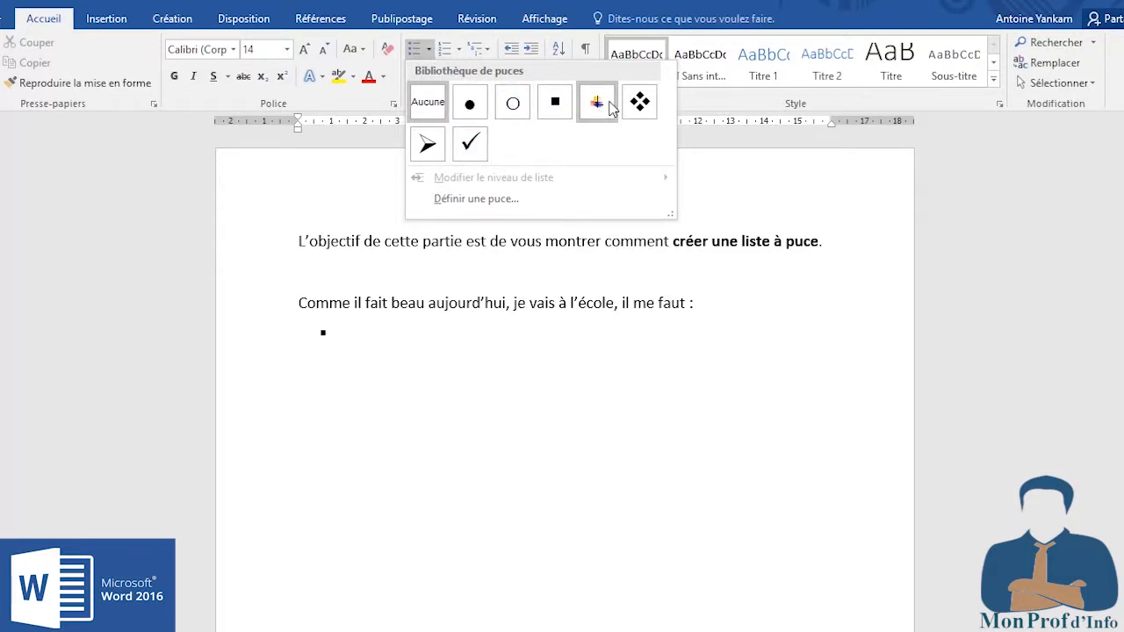
pyautogui.click(430, 145)
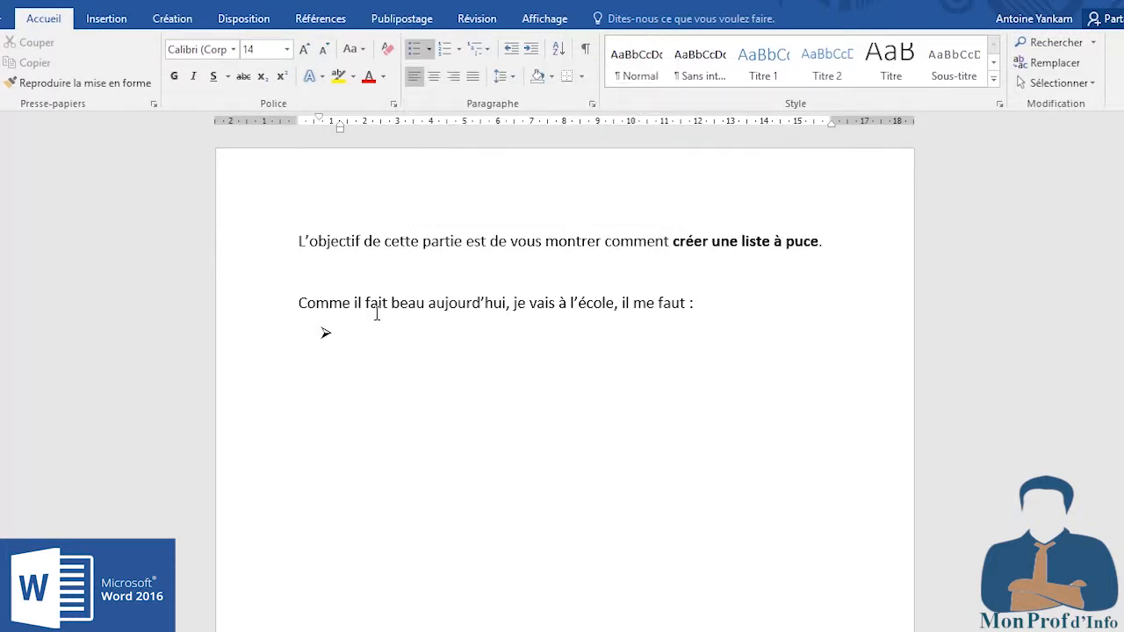
# Step: Enter "Mon cahier d’informatique" as the first bullet item
pyautogui.write('Mon')
pyautogui.write(' c')
pyautogui.write('ahier ')
pyautogui.write("d'")
pyautogui.write('inf')
pyautogui.write('or')
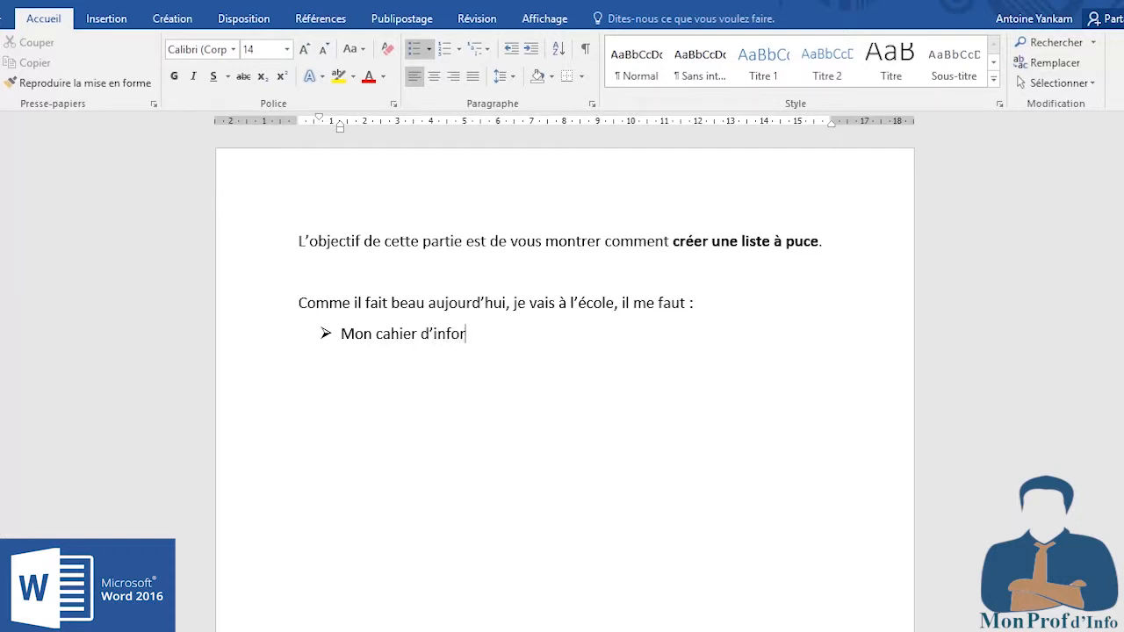
pyautogui.write('matique')
pyautogui.press('Return')
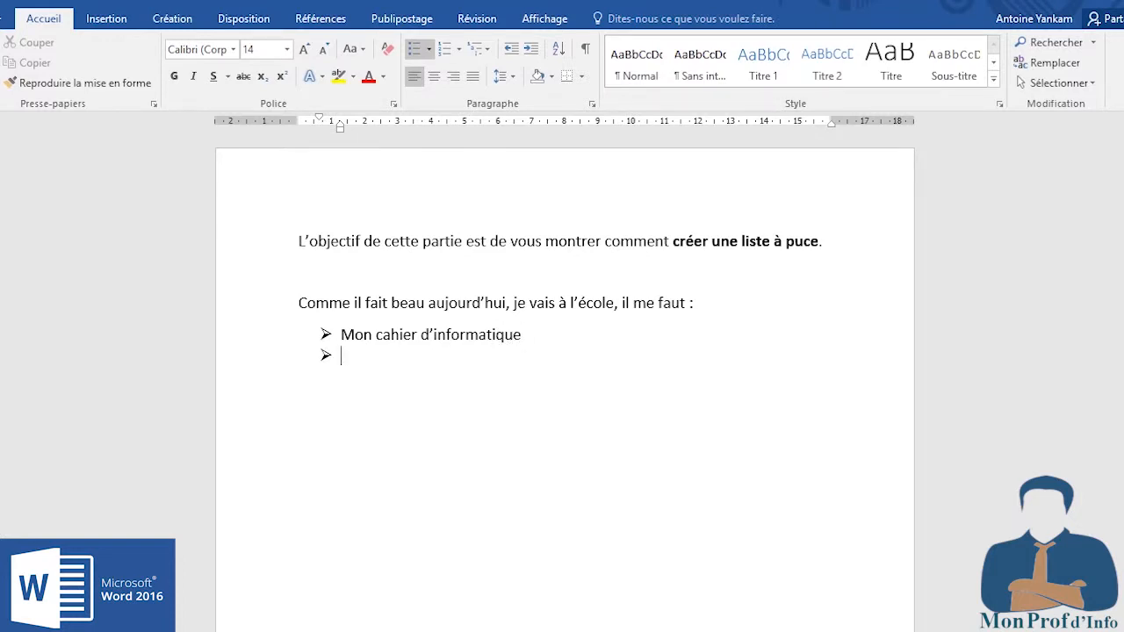
pyautogui.write('m')
pyautogui.press('BackSpace')
pyautogui.write('M')
pyautogui.press('BackSpace')
pyautogui.press('BackSpace')
pyautogui.press('BackSpace')
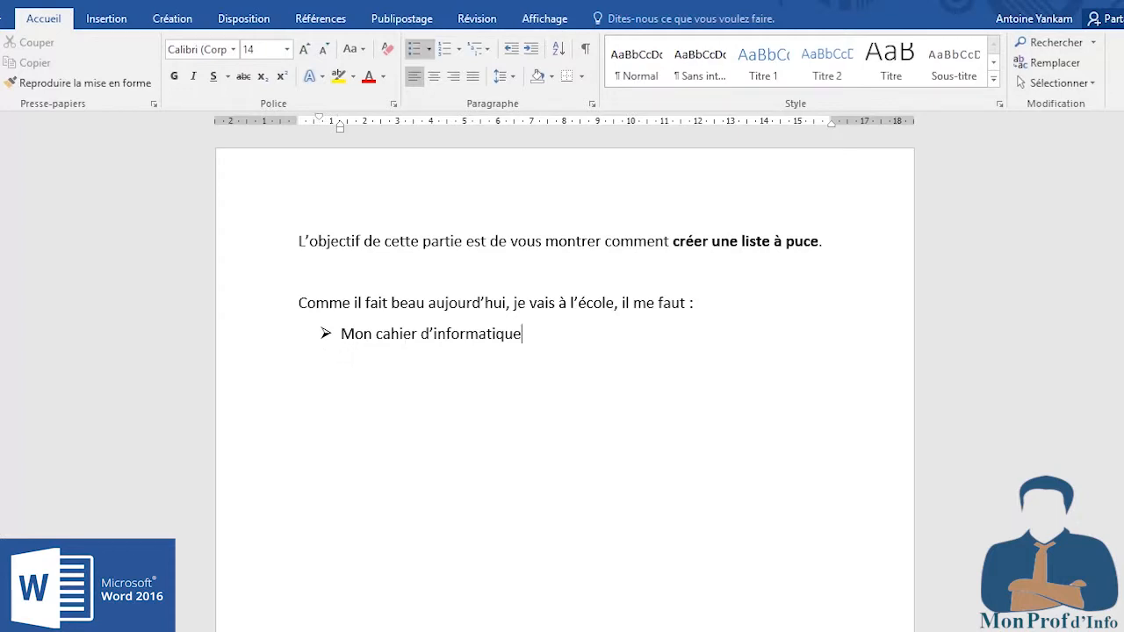
# Step: End the first bullet item with a semicolon and add "Mon livre ;" as the second item
pyautogui.write(';')
pyautogui.press('Return')
pyautogui.write('Mon livre ;')
# Step: Add "Mon stylo ;" as the third bullet item
pyautogui.press('Return')
pyautogui.write('L')
pyautogui.press('BackSpace')
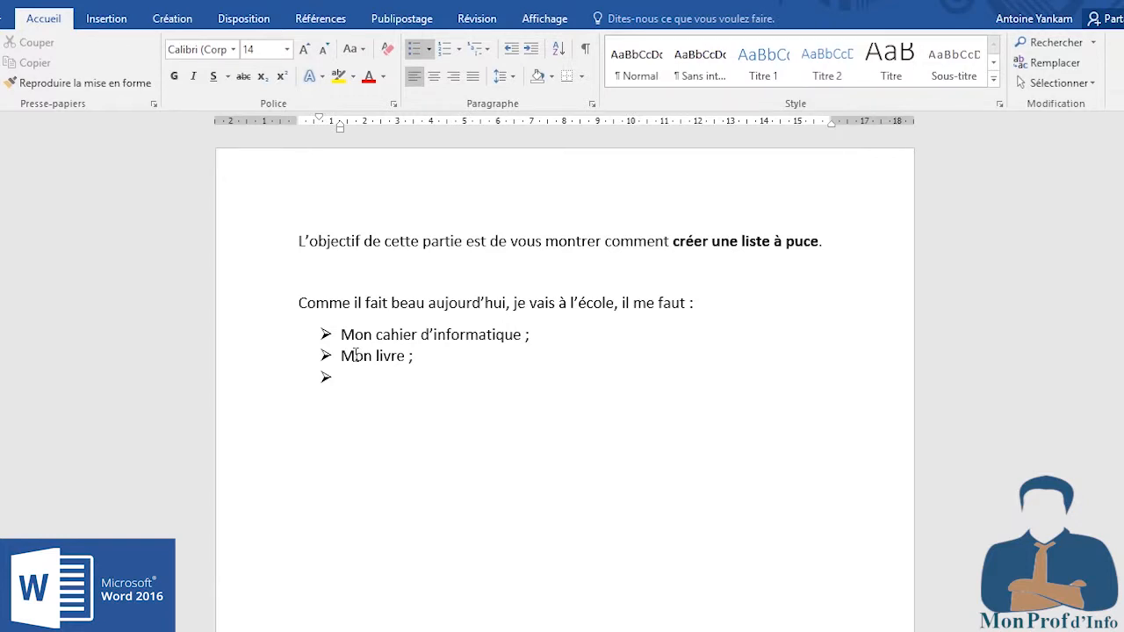
pyautogui.write('mon')
pyautogui.write(' styl')
pyautogui.write('o')
pyautogui.write(' ;')
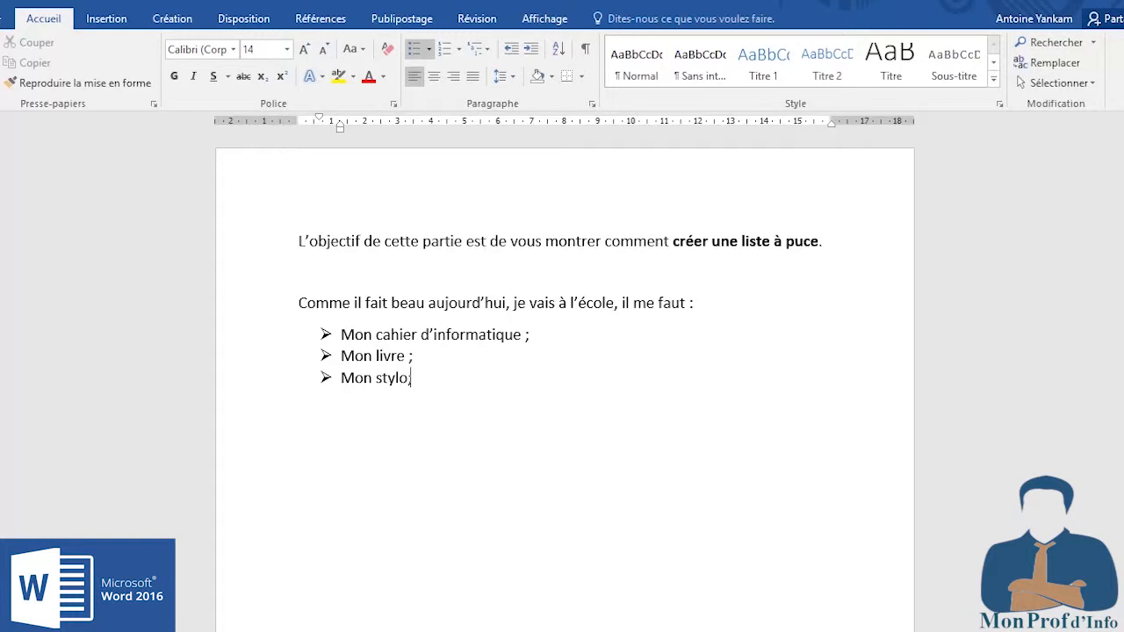
# Step: Add "Mon crayon." as the fourth and last bullet item
pyautogui.press('Return')
pyautogui.write('mon cra')
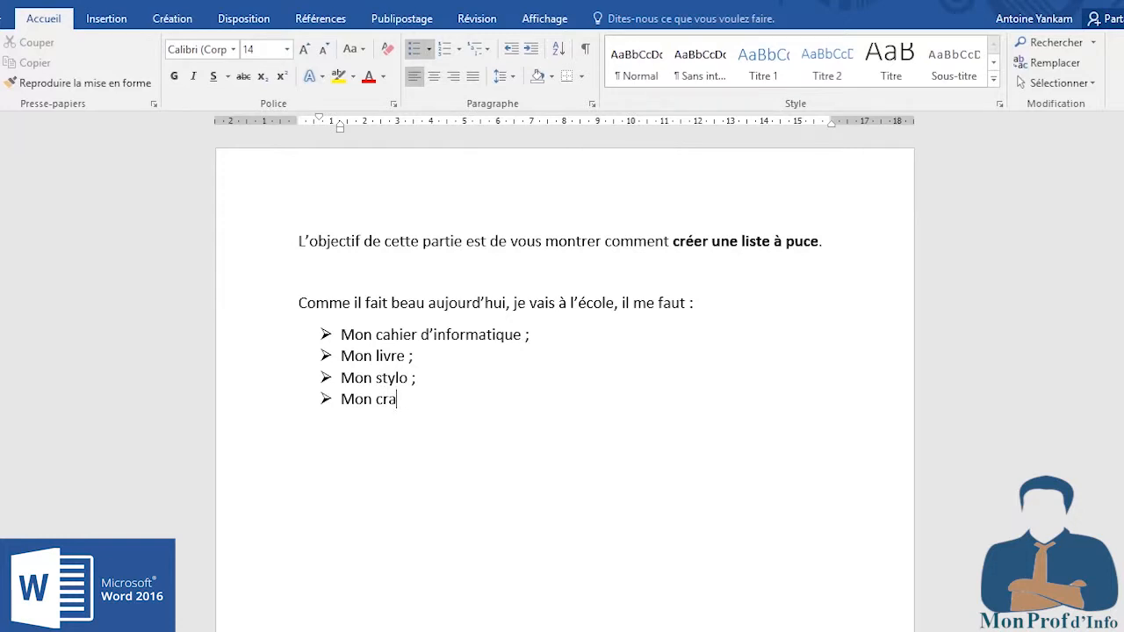
pyautogui.write('u')
pyautogui.press('BackSpace')
pyautogui.write('yon.')
pyautogui.moveTo(461, 403); pyautogui.dragTo(325, 328)
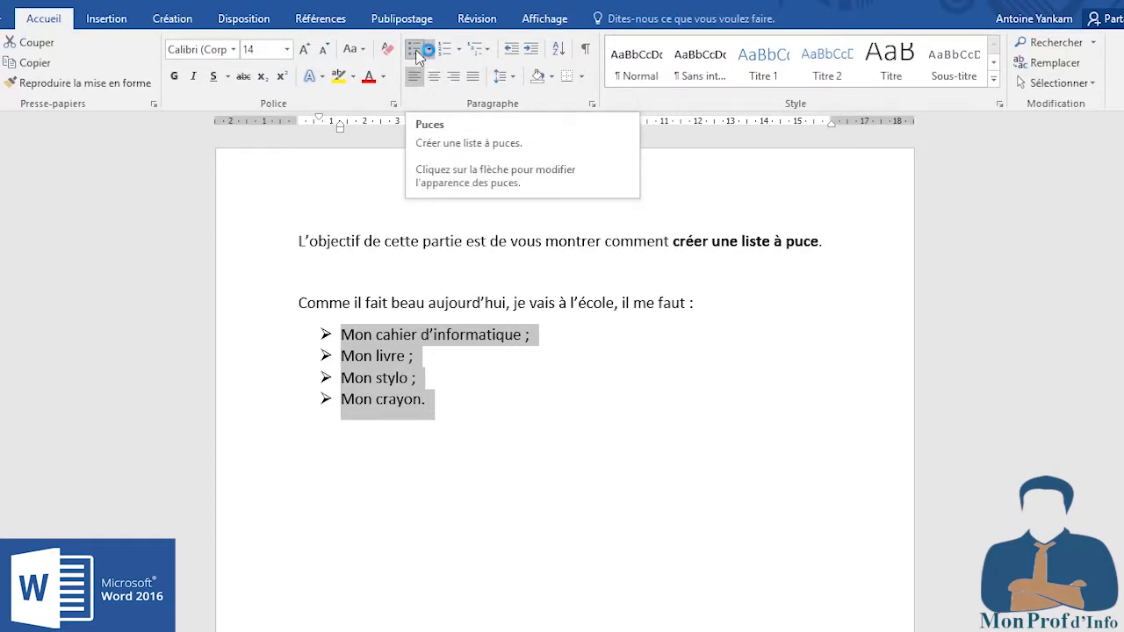
pyautogui.click(434, 393)
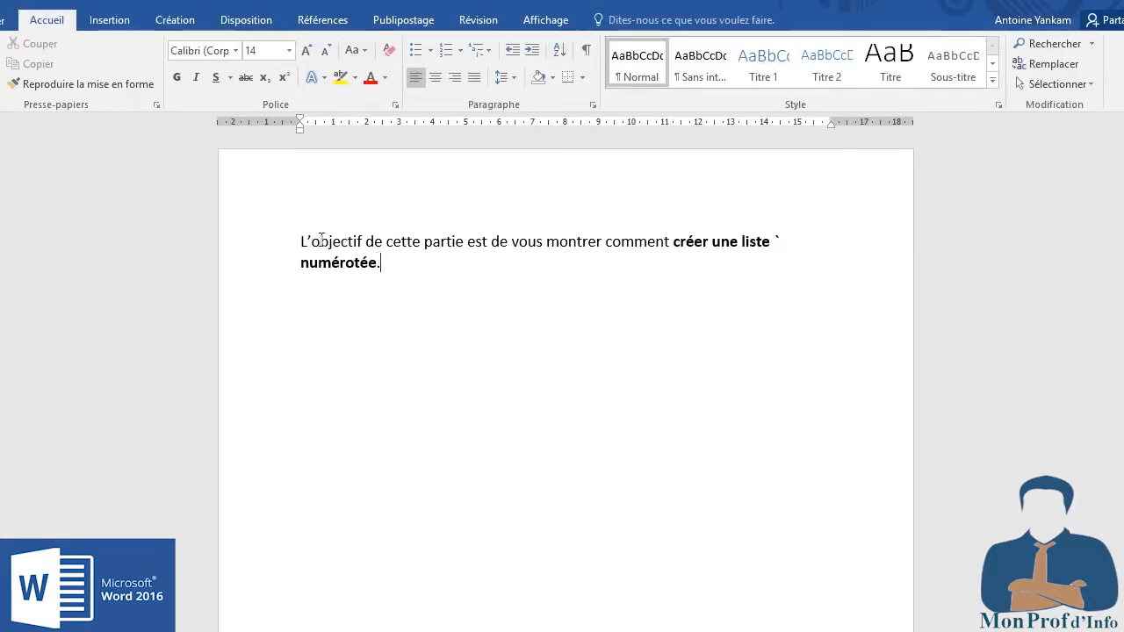
pyautogui.click(319, 243)
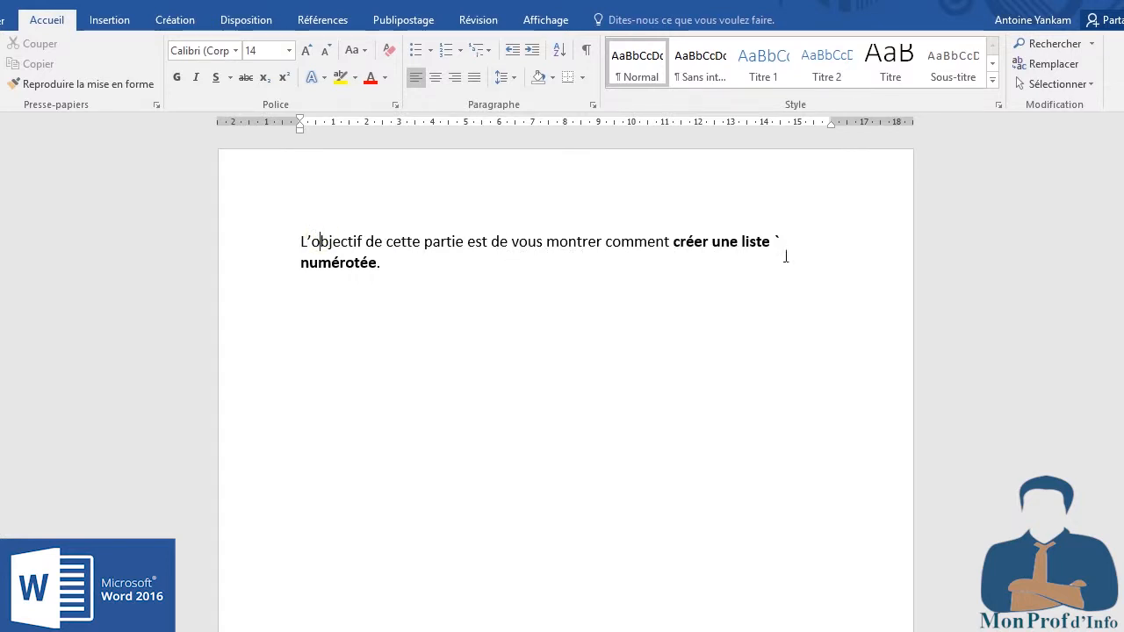
# Step: Below the sentence about the numbered list, write "Comme il fait beau aujourd’hui, je vais à l’école, il me faut :" as a new paragraph
pyautogui.click(384, 262)
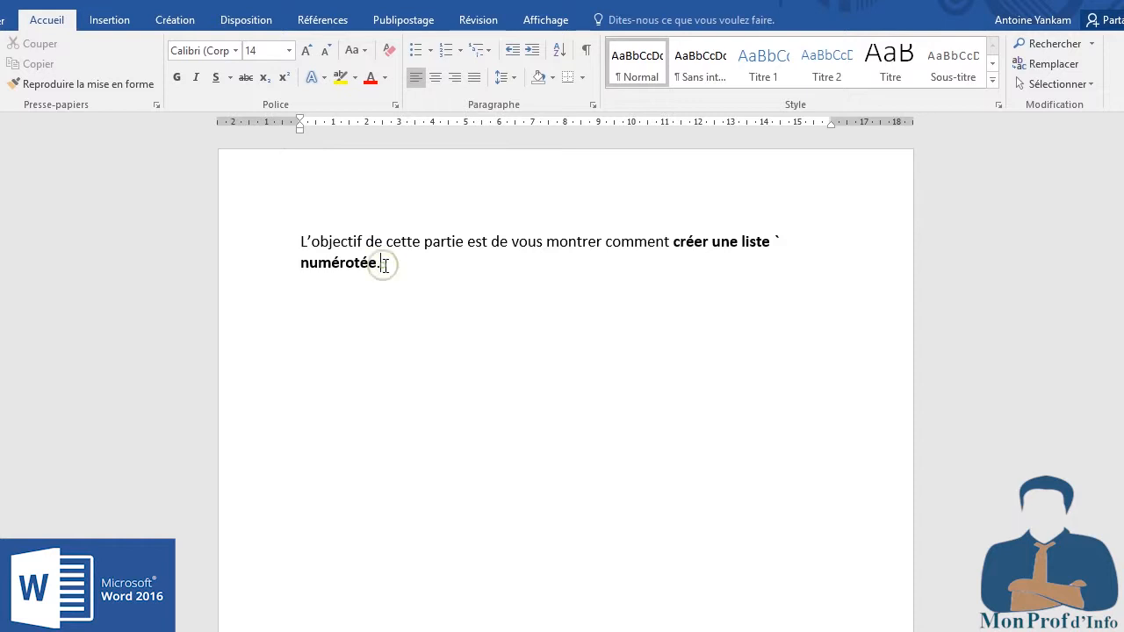
pyautogui.press('Return')
pyautogui.write('Com')
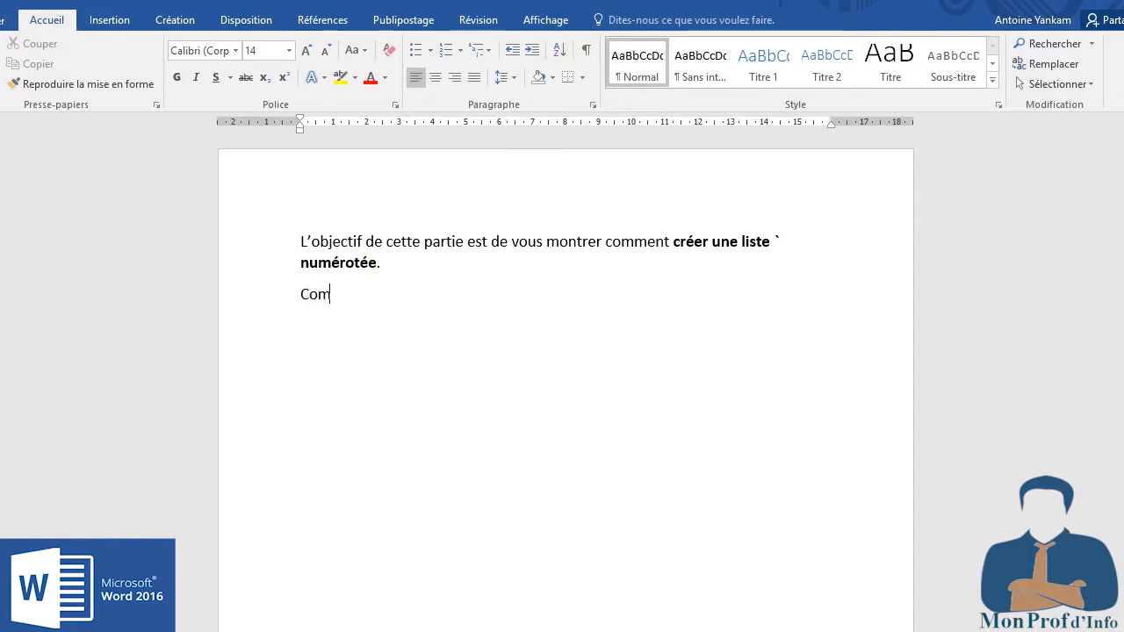
pyautogui.write('me il f')
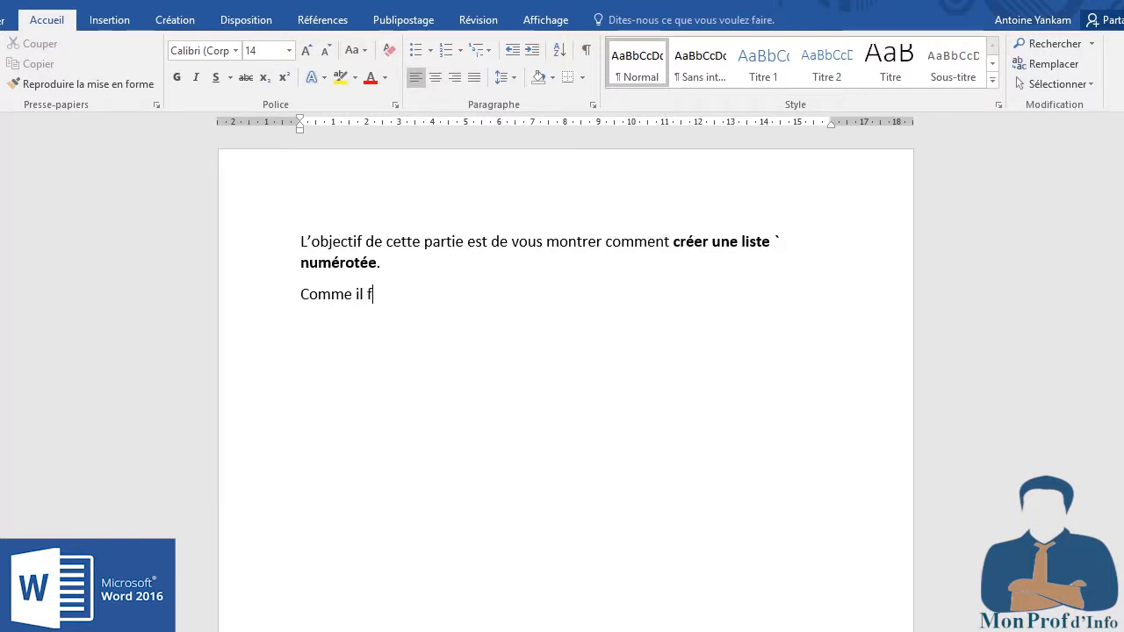
pyautogui.write('ait beau auj')
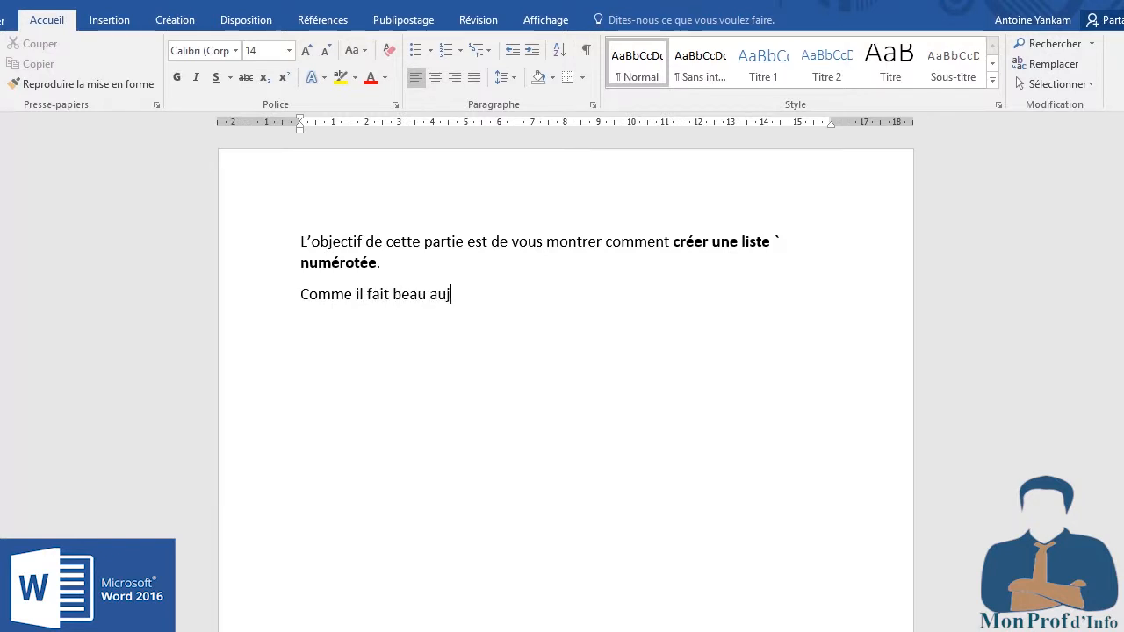
pyautogui.write('ourd')
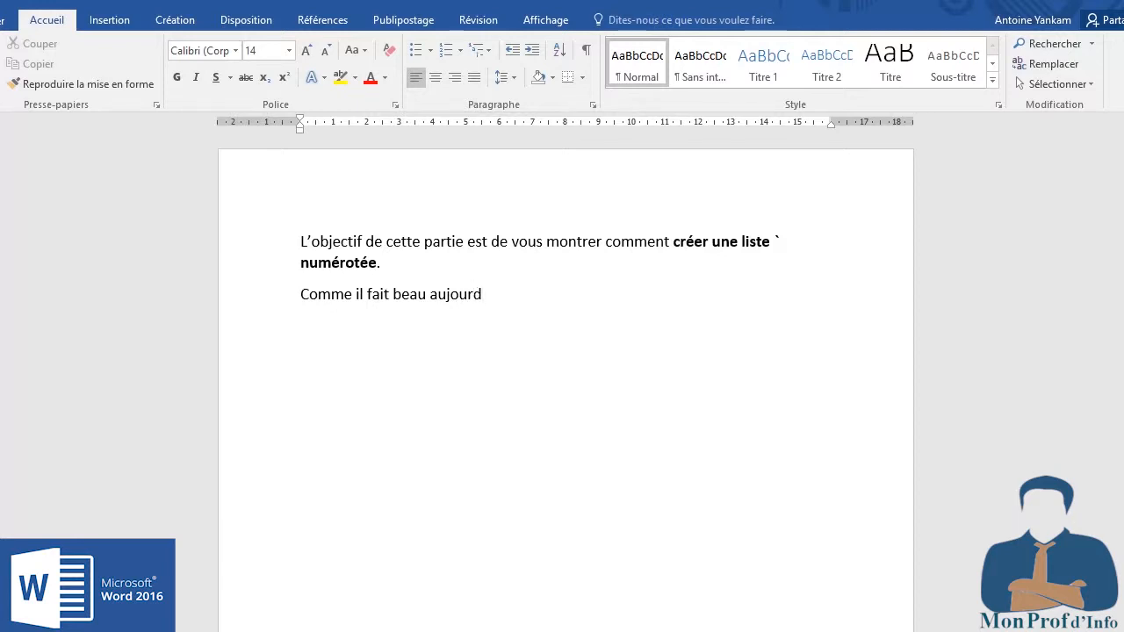
pyautogui.write("'hui")
pyautogui.write(', je vai')
pyautogui.write('s ')
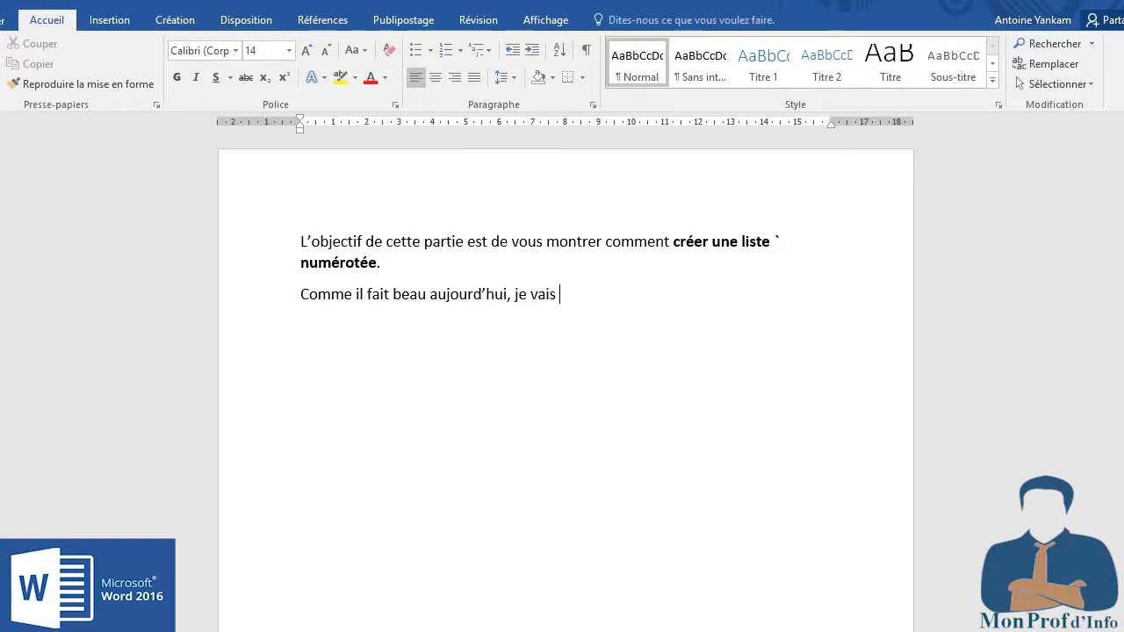
pyautogui.write("à l'école")
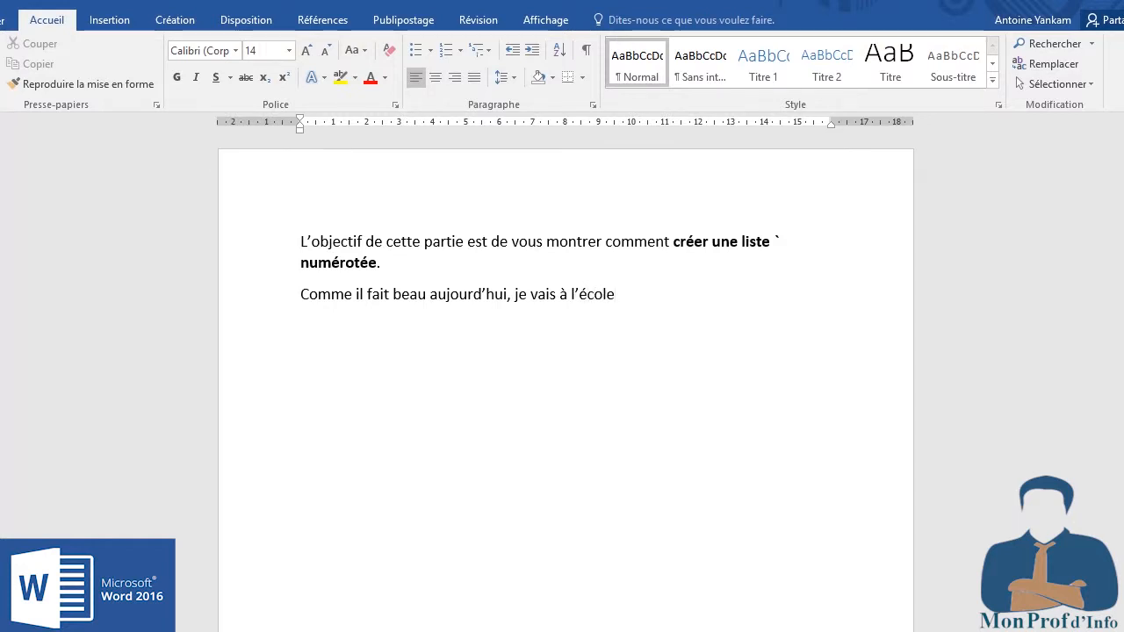
pyautogui.write(', il me faut')
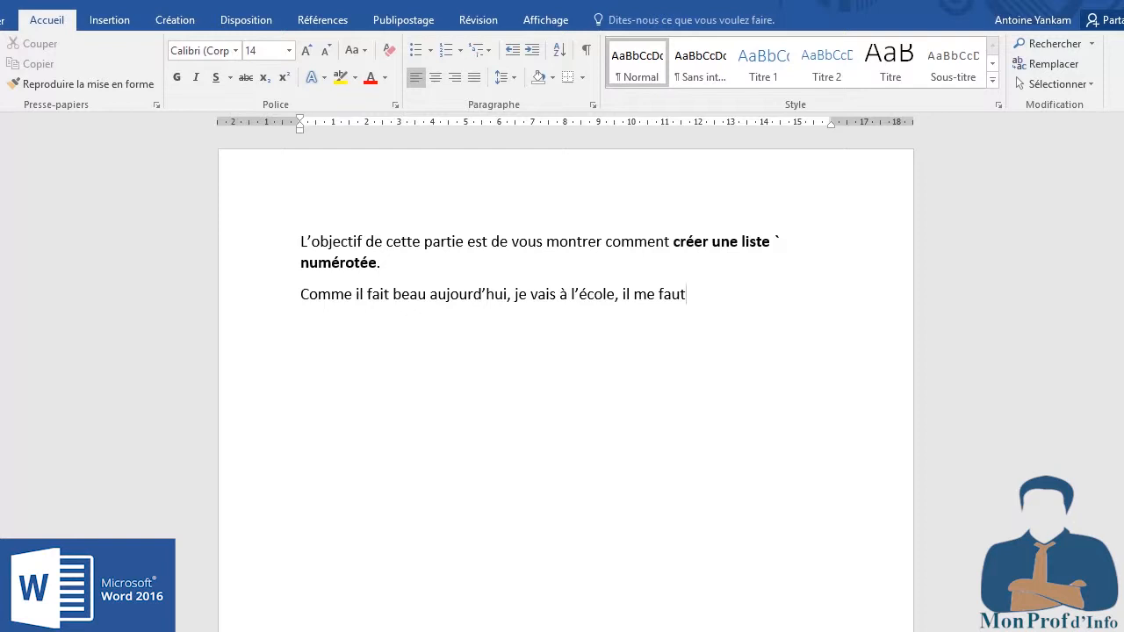
pyautogui.write(' :')
# Step: Begin a numbered list on a new line below "il me faut :" using the 1., 2., 3. format
pyautogui.press('Return')
pyautogui.click(461, 51)
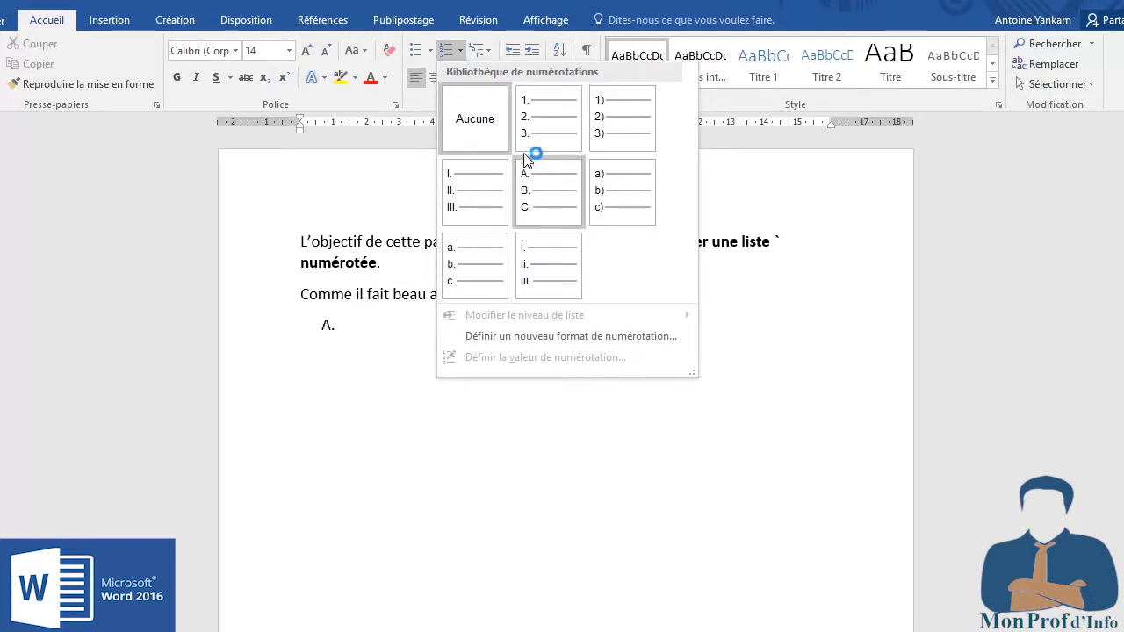
pyautogui.click(541, 127)
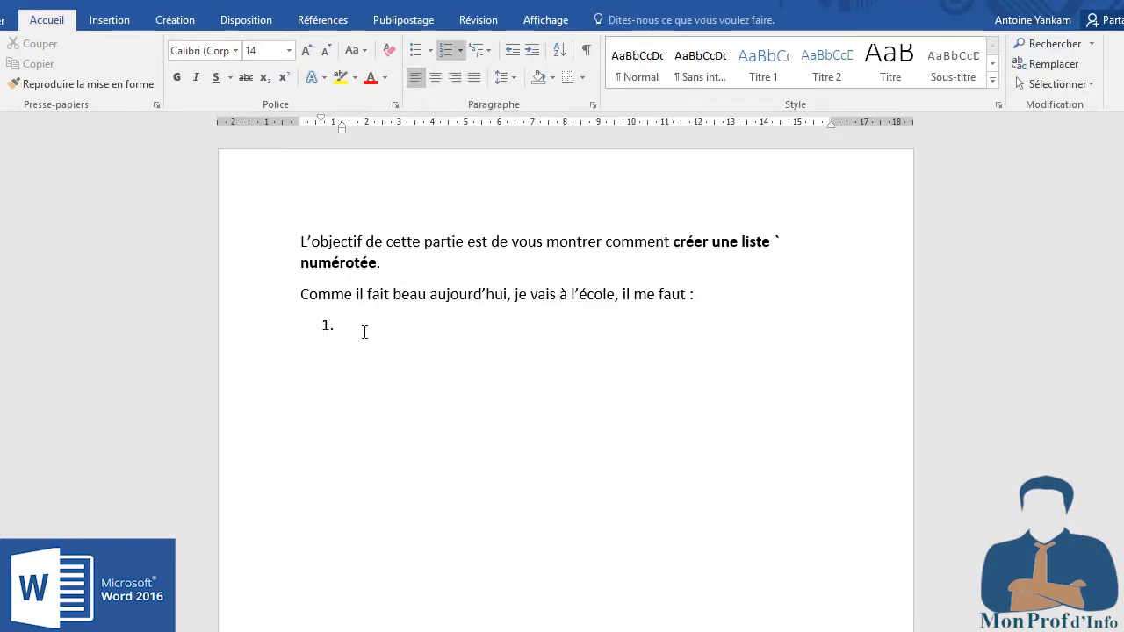
# Step: Enter "Mon cahier d’info ;" and "Mon livre d’info ;" as the first two numbered items
pyautogui.write("Mon cahier d'")
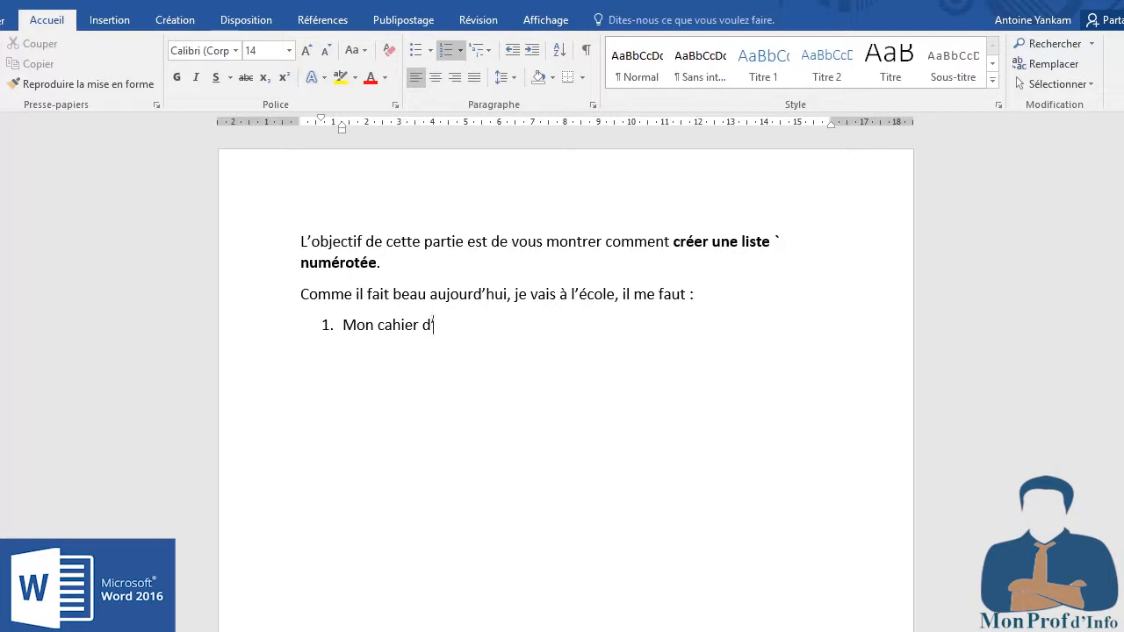
pyautogui.write('info ;')
pyautogui.press('Return')
pyautogui.write('mon lo')
pyautogui.press('BackSpace')
pyautogui.write('ivr')
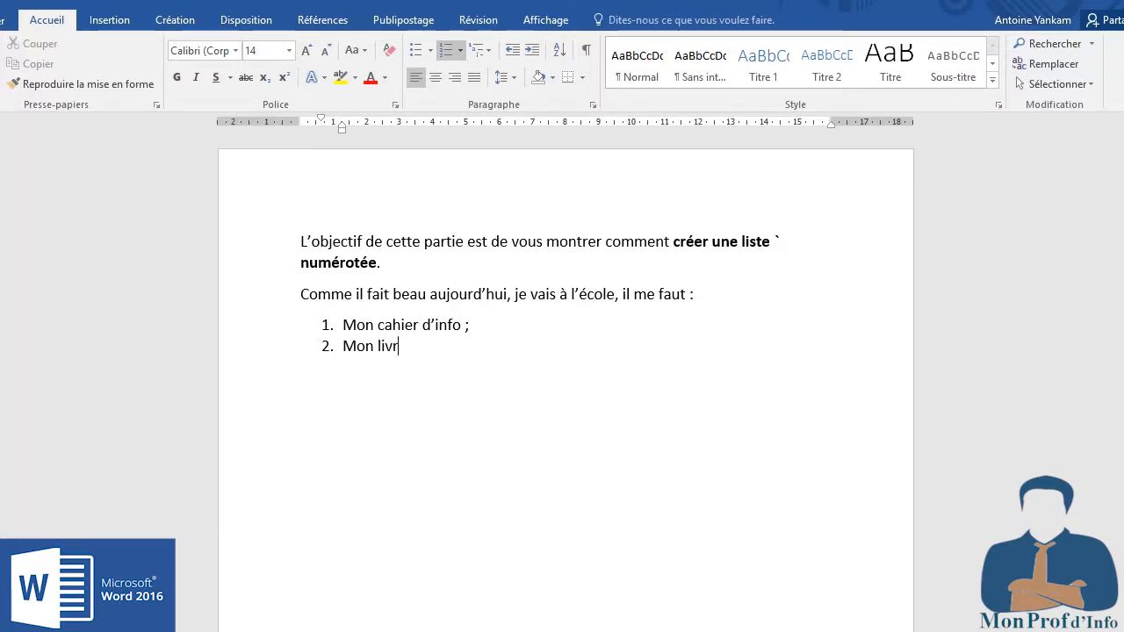
pyautogui.write("e d'in")
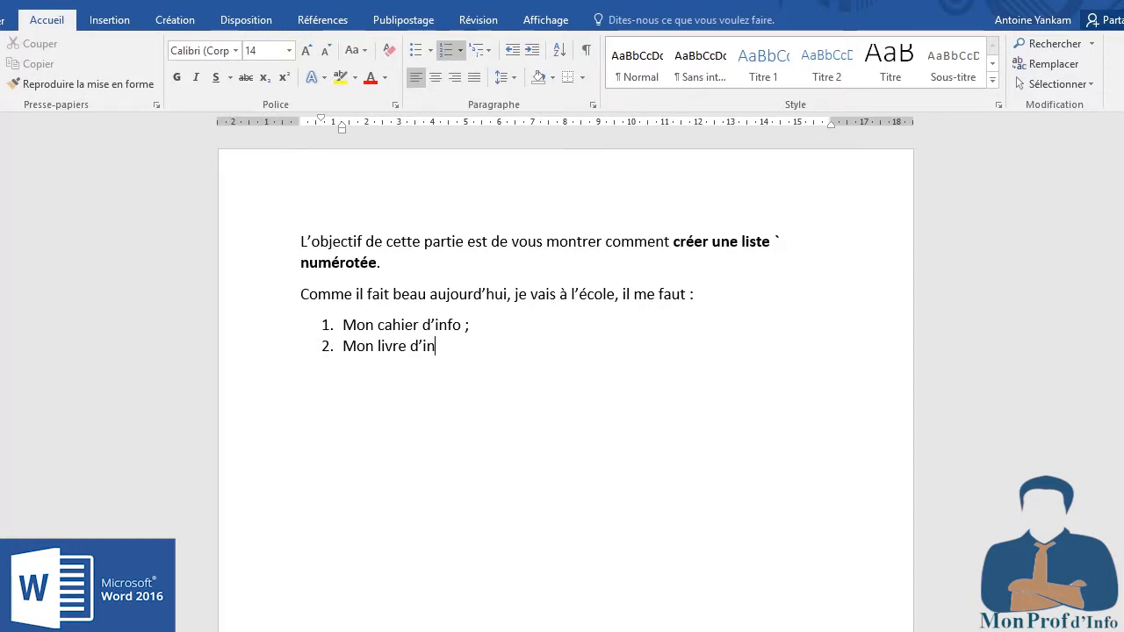
pyautogui.write('fo')
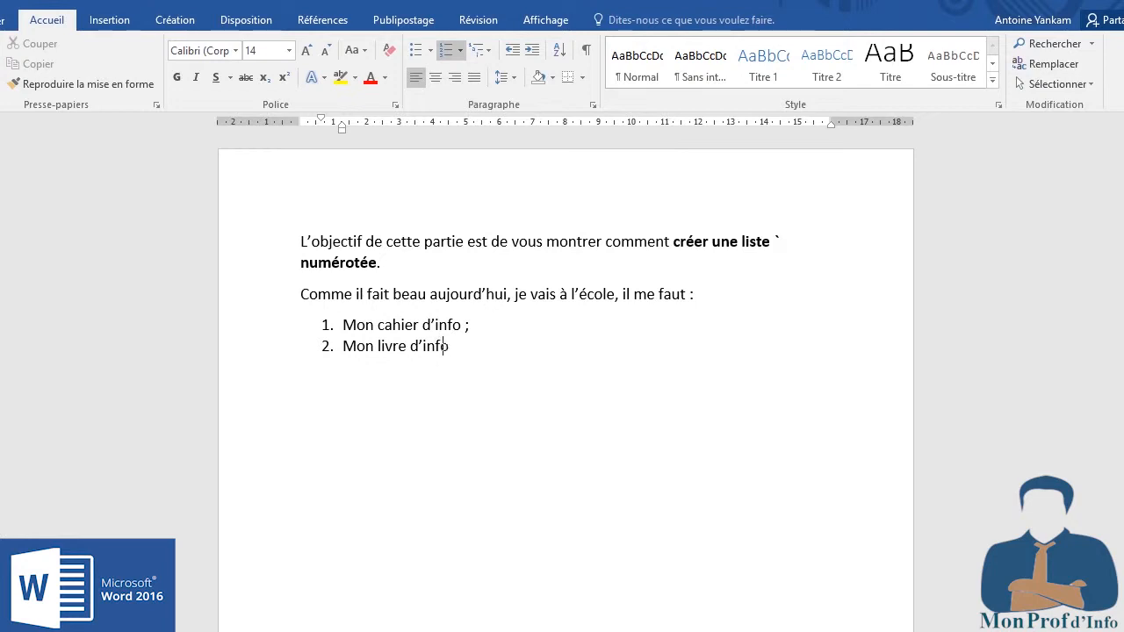
pyautogui.write(' ;')
# Step: Add "Mon stylo ;" as the third numbered item
pyautogui.press('Return')
pyautogui.write('Mon s')
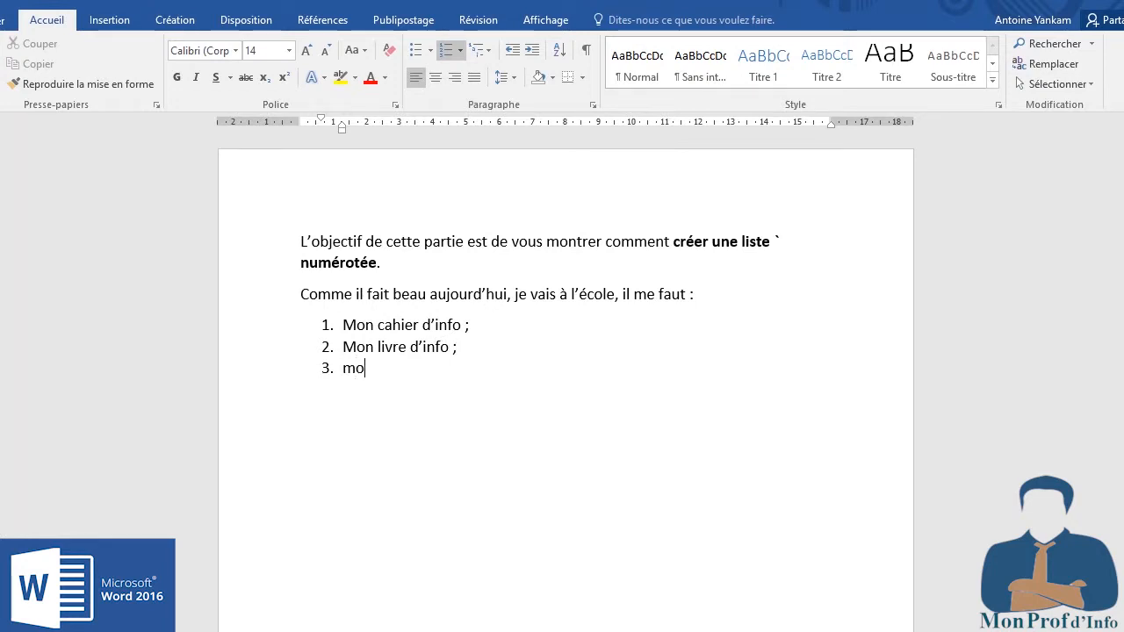
pyautogui.write('tylo')
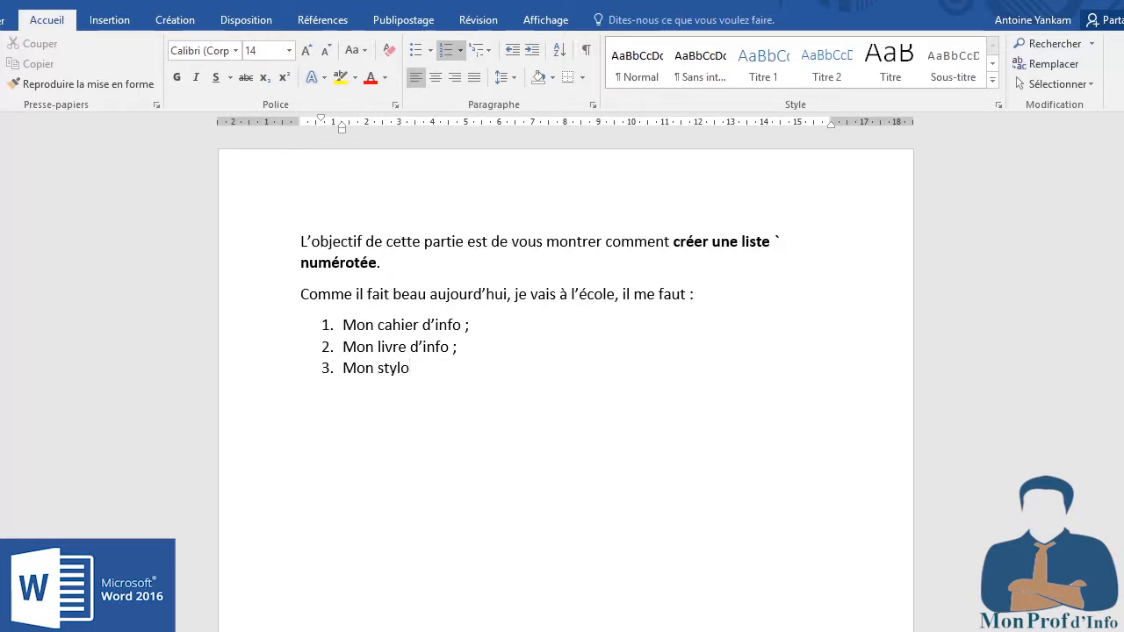
pyautogui.write(' à')
pyautogui.press('BackSpace')
# Step: Add "Mon crayon." as the fourth numbered item and end the numbered list below it
pyautogui.press('Return')
pyautogui.write('mon ')
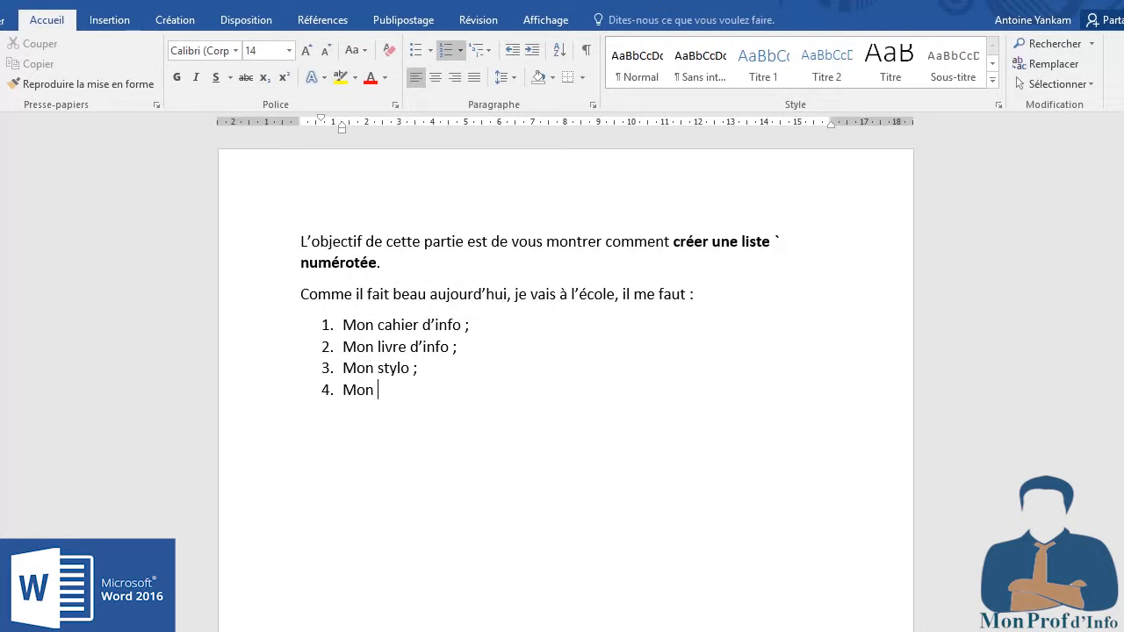
pyautogui.write('crayon.')
pyautogui.press('Return')
pyautogui.press('Return')
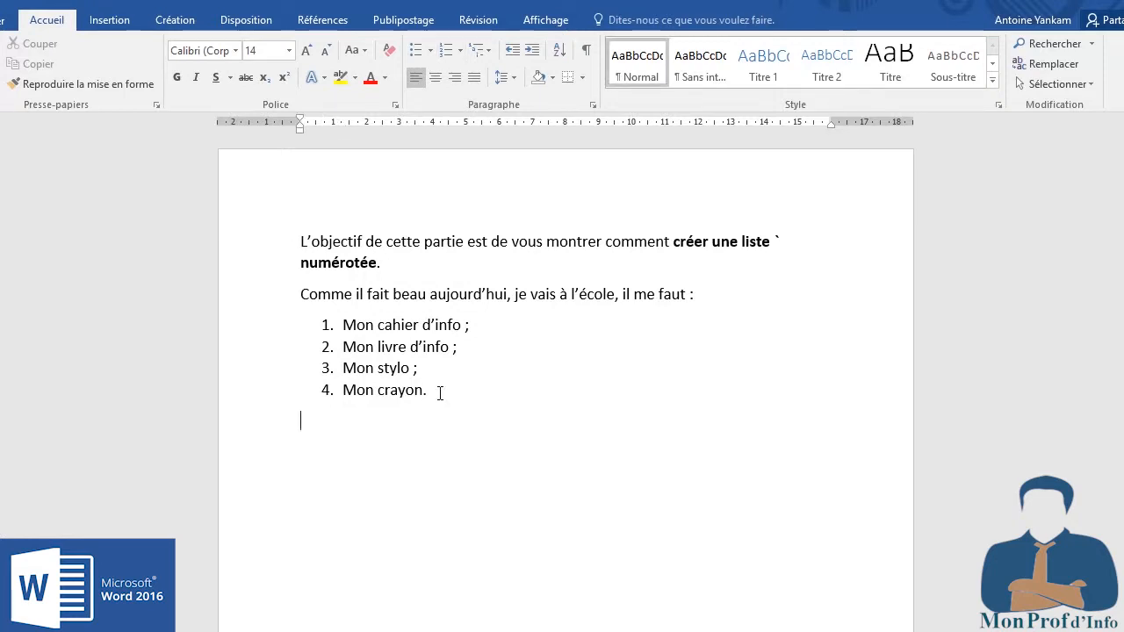
# Step: Write "Grand titre" as a new paragraph below the school supplies list
pyautogui.write('N')
pyautogui.press('BackSpace')
pyautogui.write('Gr')
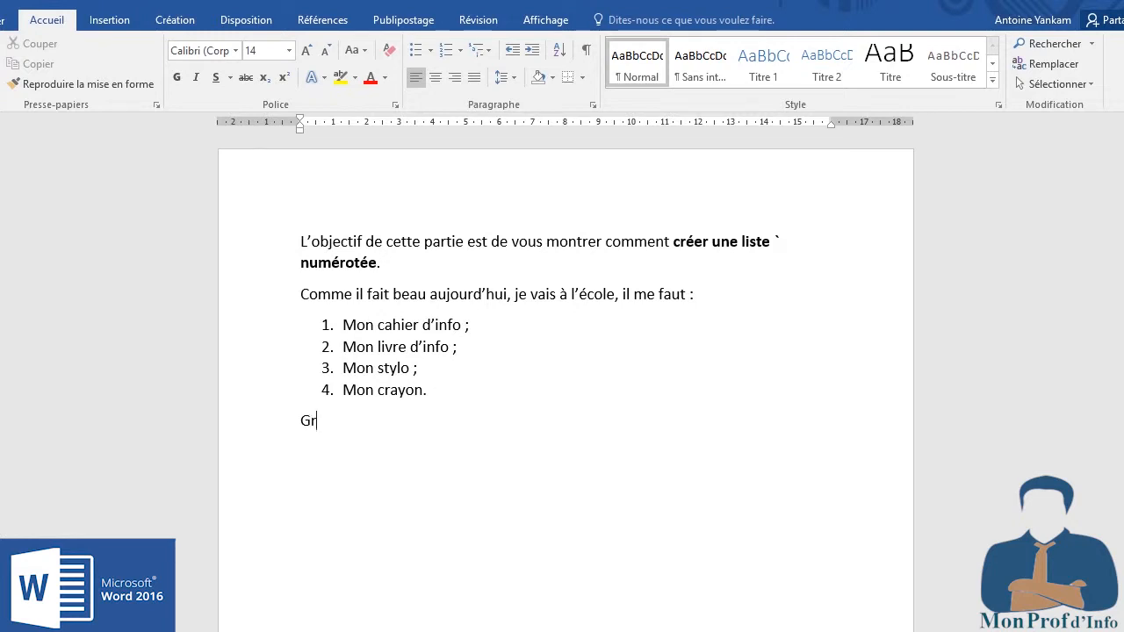
pyautogui.write('and titre')
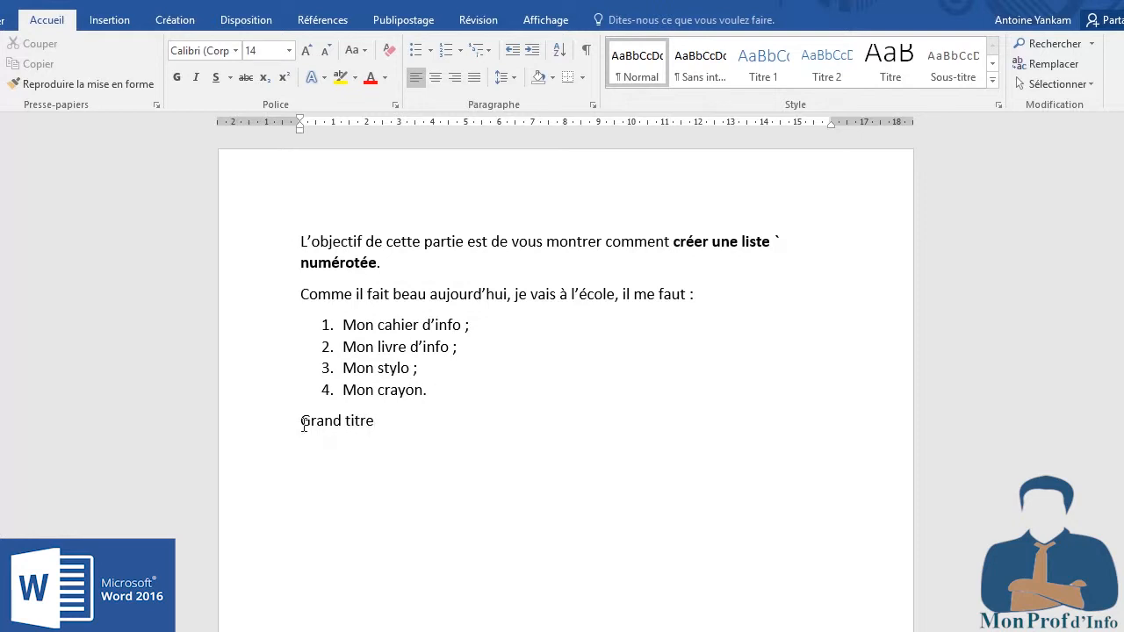
# Step: Format the "Grand titre" line as centred bold text at size 16
pyautogui.moveTo(301, 423); pyautogui.dragTo(380, 420)
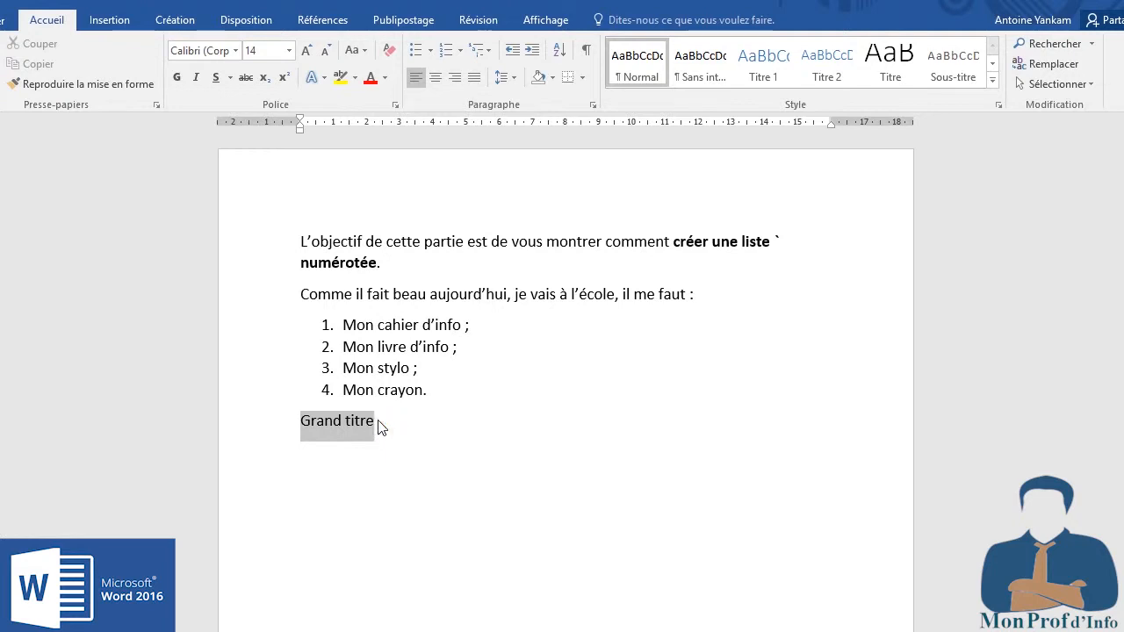
pyautogui.click(437, 84)
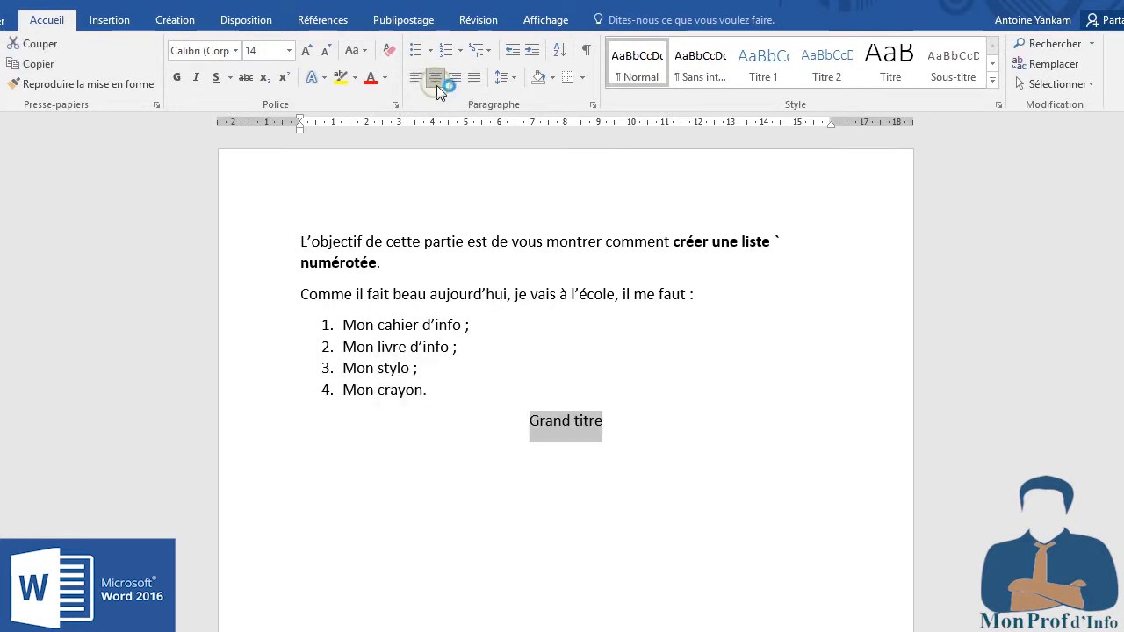
pyautogui.click(178, 77)
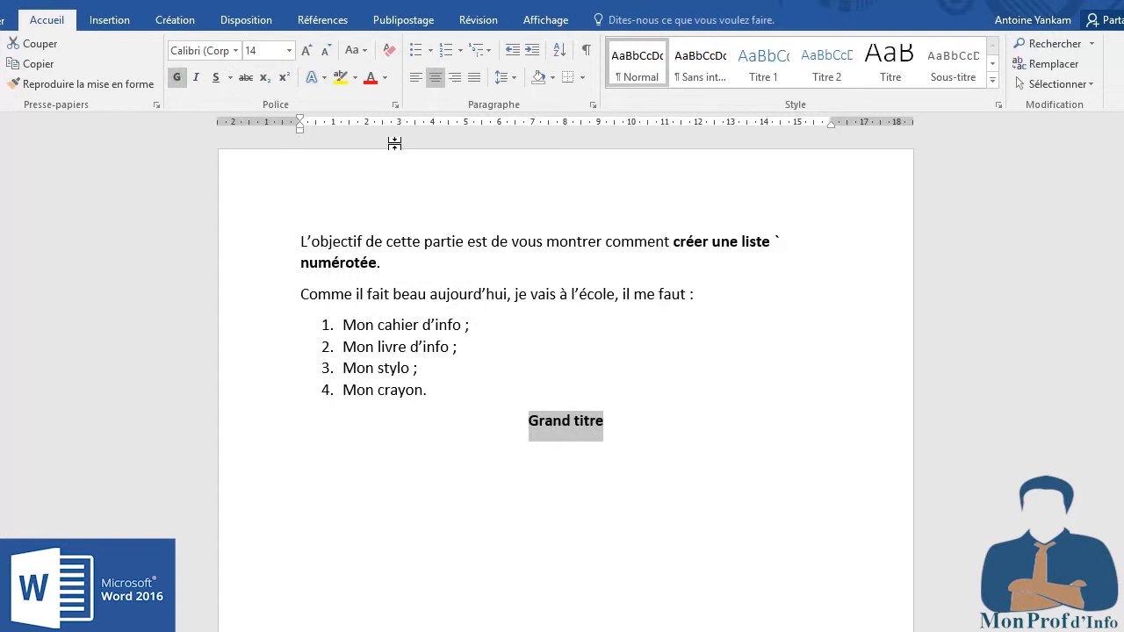
pyautogui.click(289, 51)
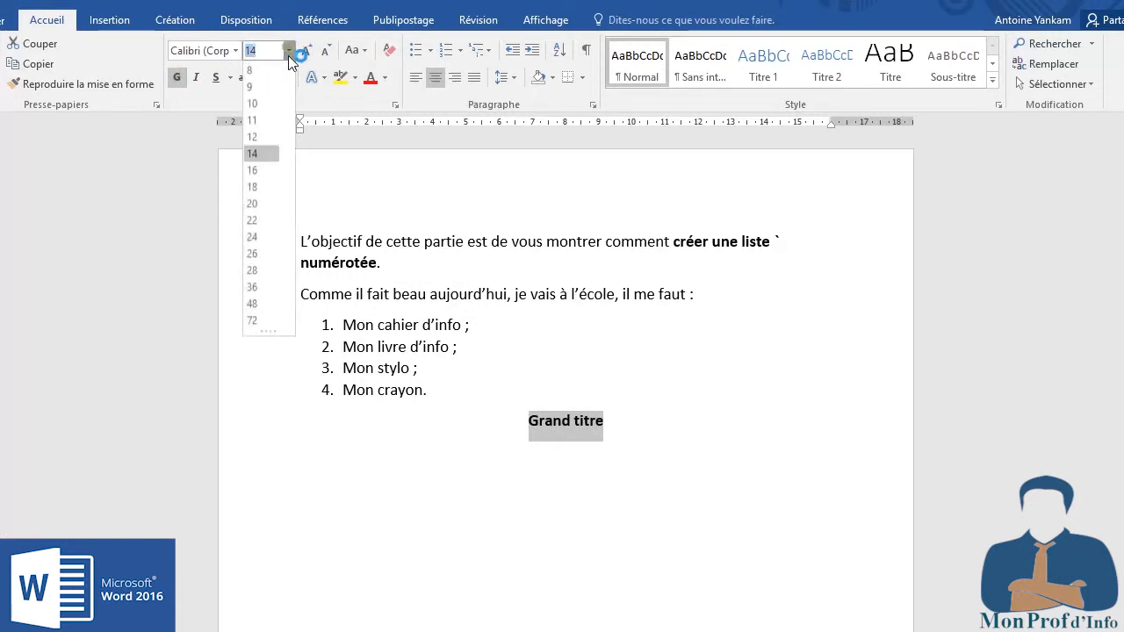
pyautogui.click(265, 169)
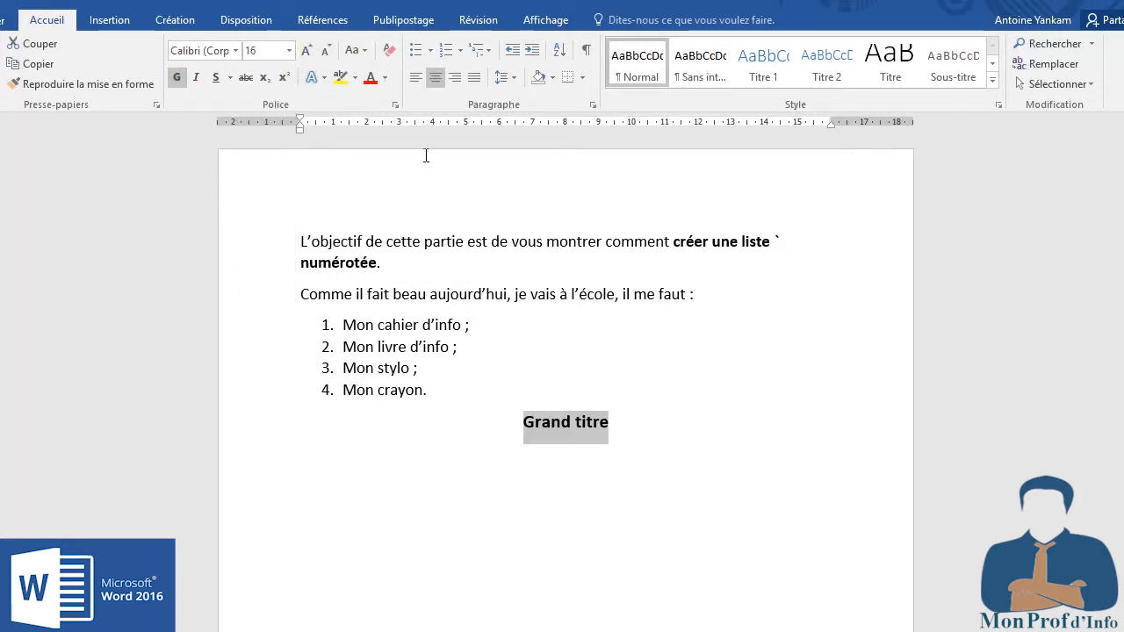
# Step: Number the "Grand titre" line with the Roman numeral I., II., III. format
pyautogui.click(459, 50)
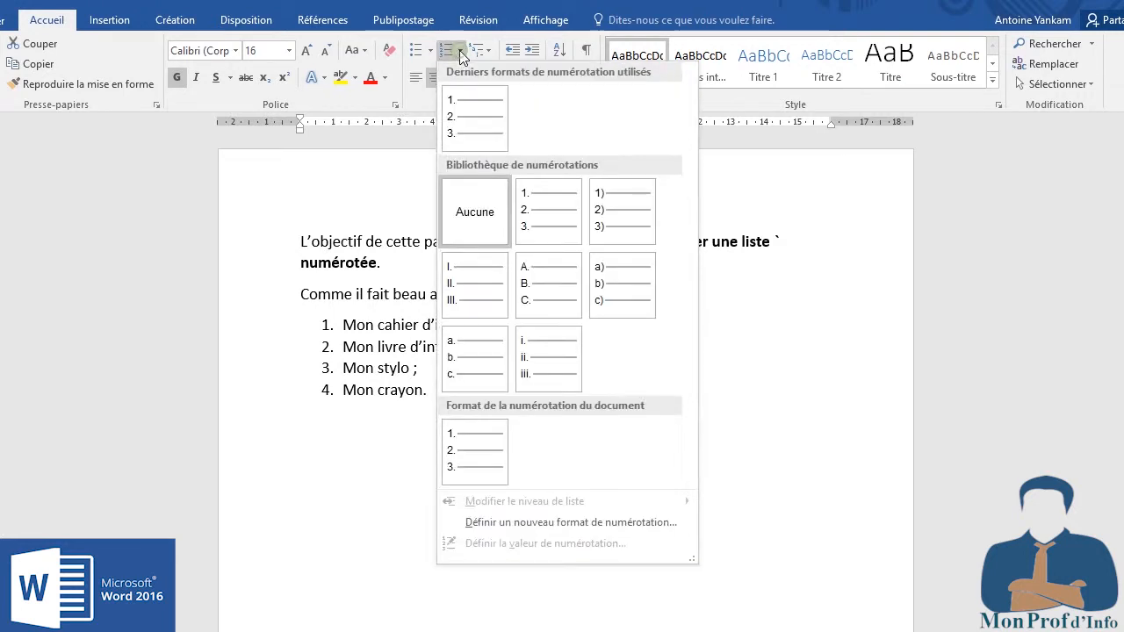
pyautogui.click(479, 285)
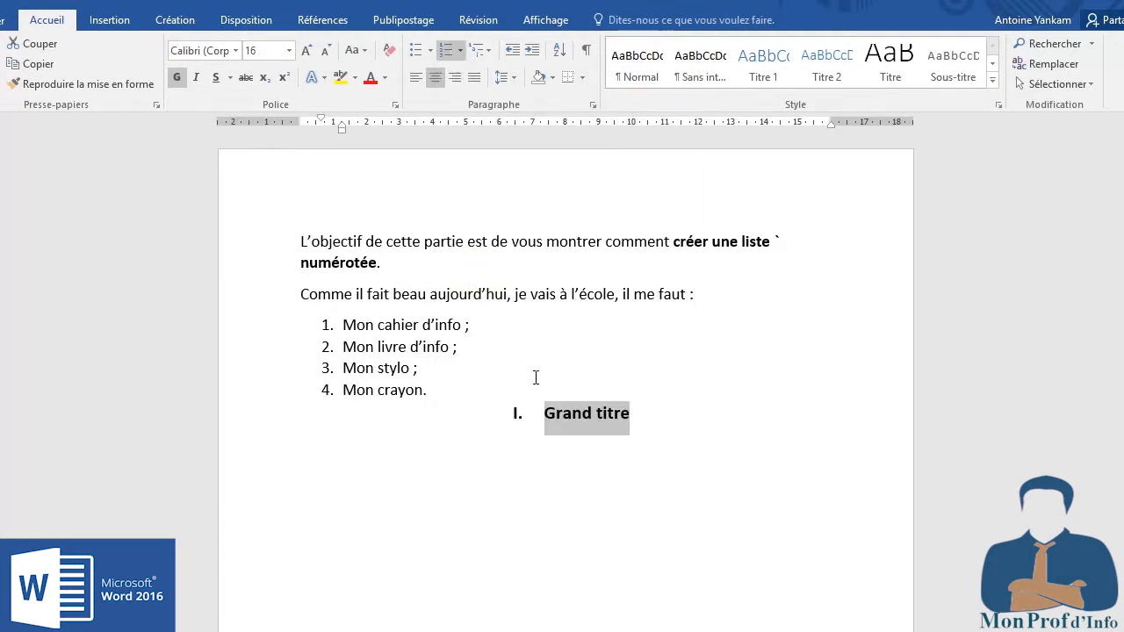
pyautogui.click(507, 414)
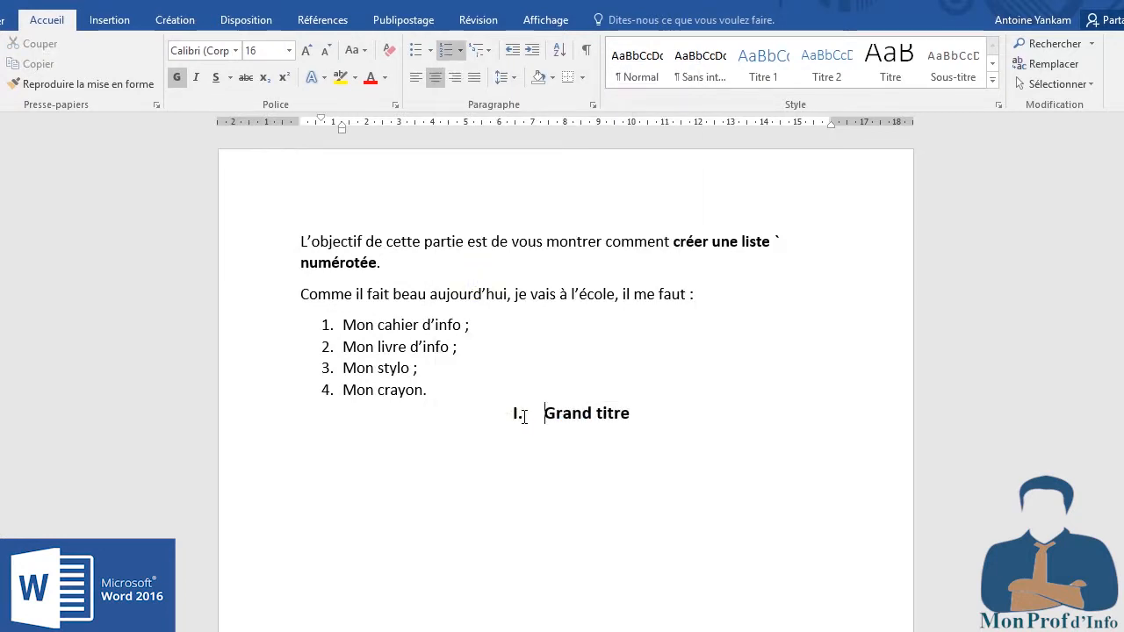
pyautogui.click(663, 416)
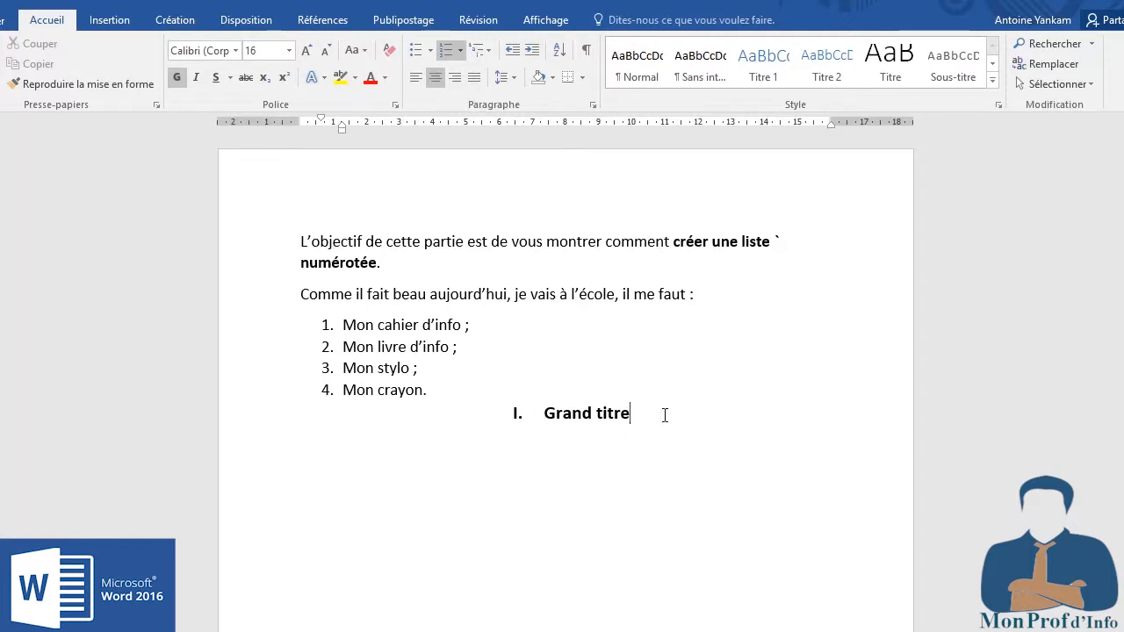
# Step: Start a second Roman-numbered line and extend the first heading's text to "Grand titre 1"
pyautogui.press('Return')
pyautogui.click(634, 412)
pyautogui.write('1')
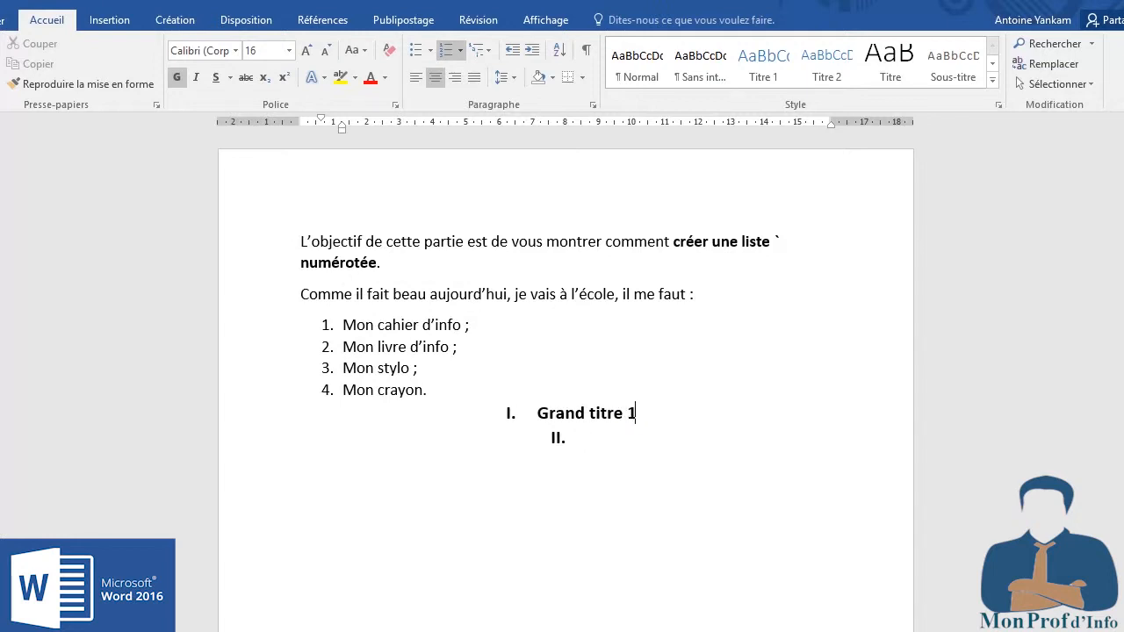
# Step: Copy "Grand titre 1" into the second Roman-numbered line and remove the number from the empty line after it
pyautogui.moveTo(658, 414); pyautogui.dragTo(539, 416)
pyautogui.hotkey('ctrl', 'c')
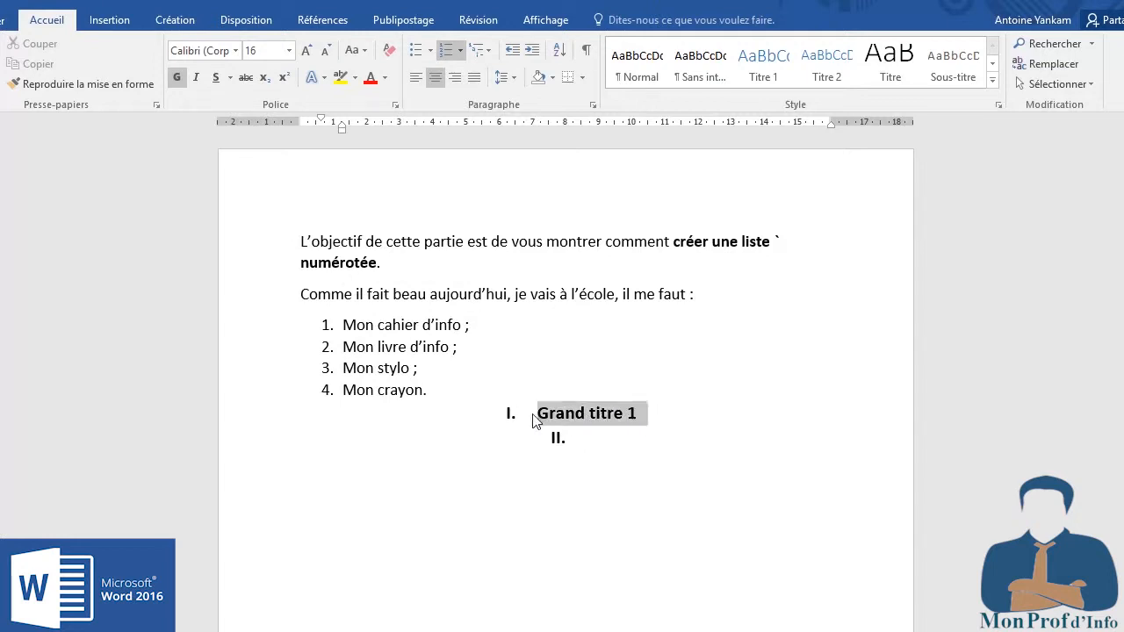
pyautogui.click(587, 438)
pyautogui.hotkey('ctrl', 'v')
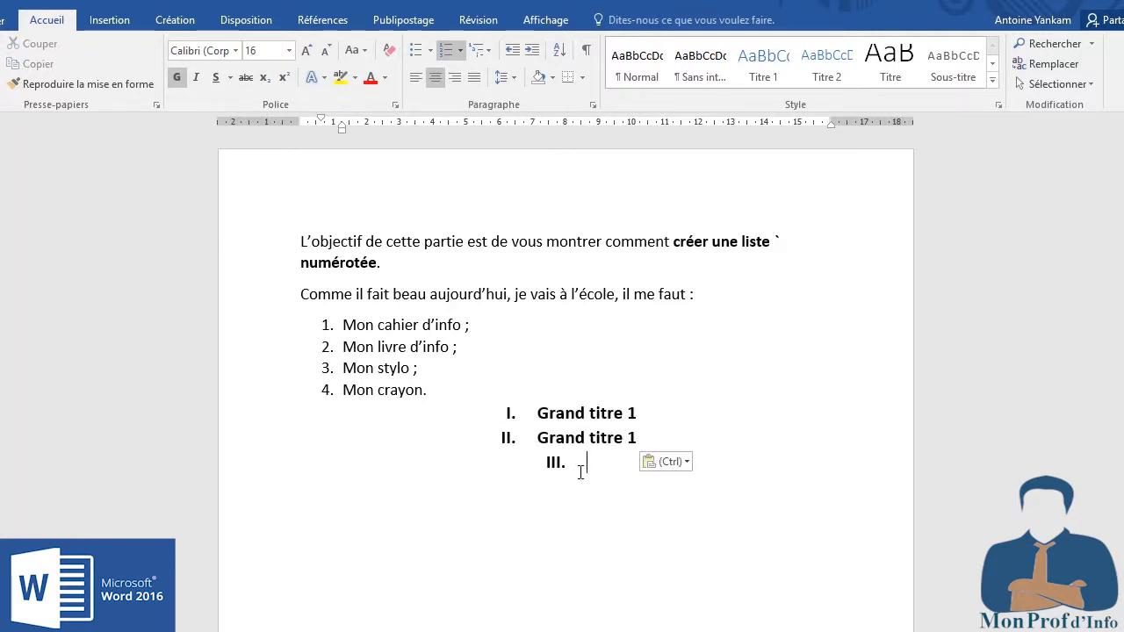
pyautogui.press('BackSpace')
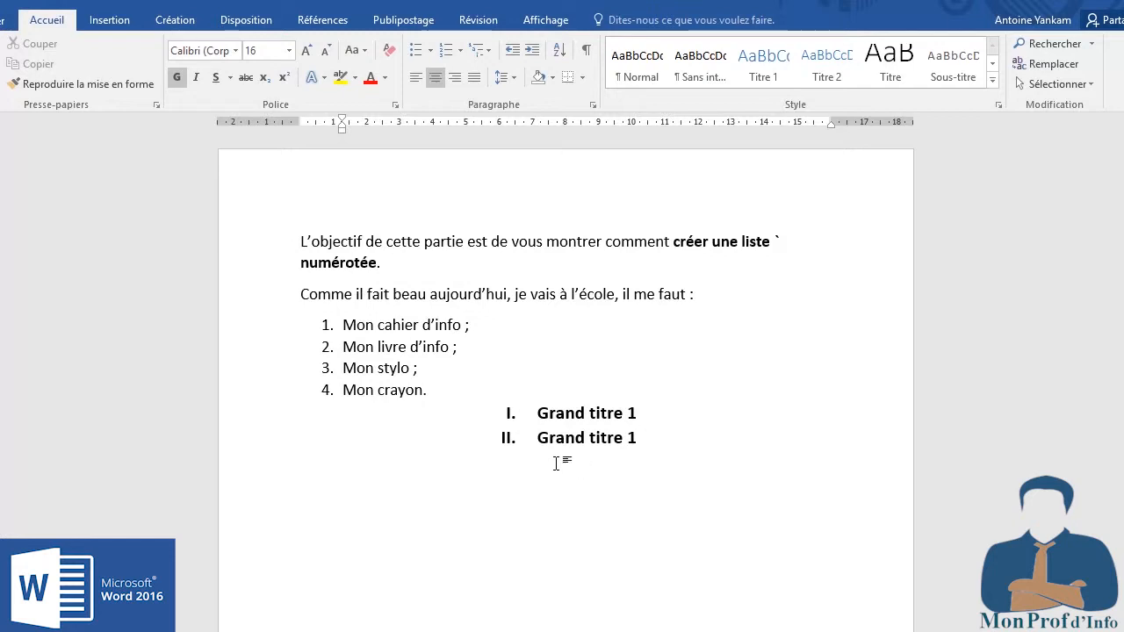
# Step: Paste another copy of "Grand titre 1" below the second Roman-numbered heading and remove the copy's number
pyautogui.moveTo(638, 420); pyautogui.dragTo(539, 412)
pyautogui.hotkey('ctrl', 'c')
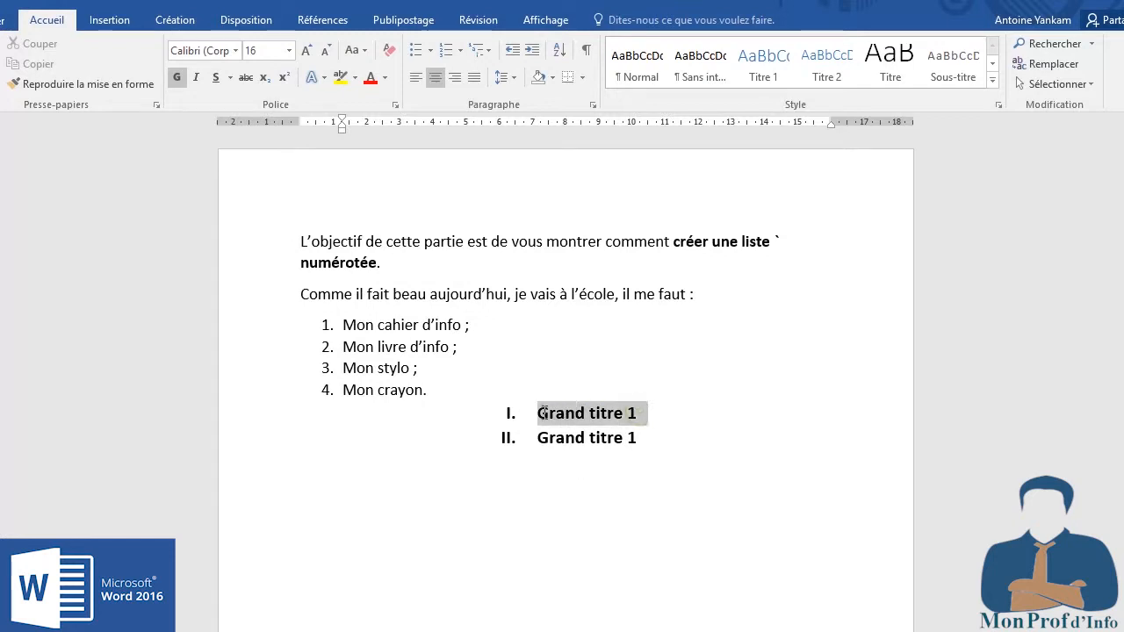
pyautogui.click(539, 487)
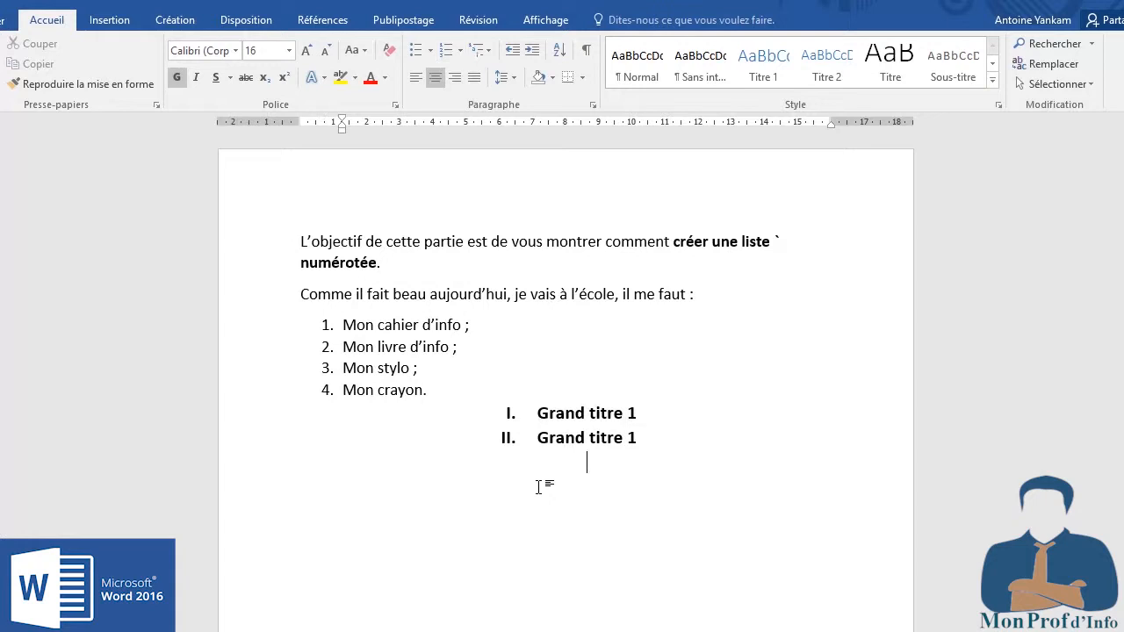
pyautogui.hotkey('ctrl', 'v')
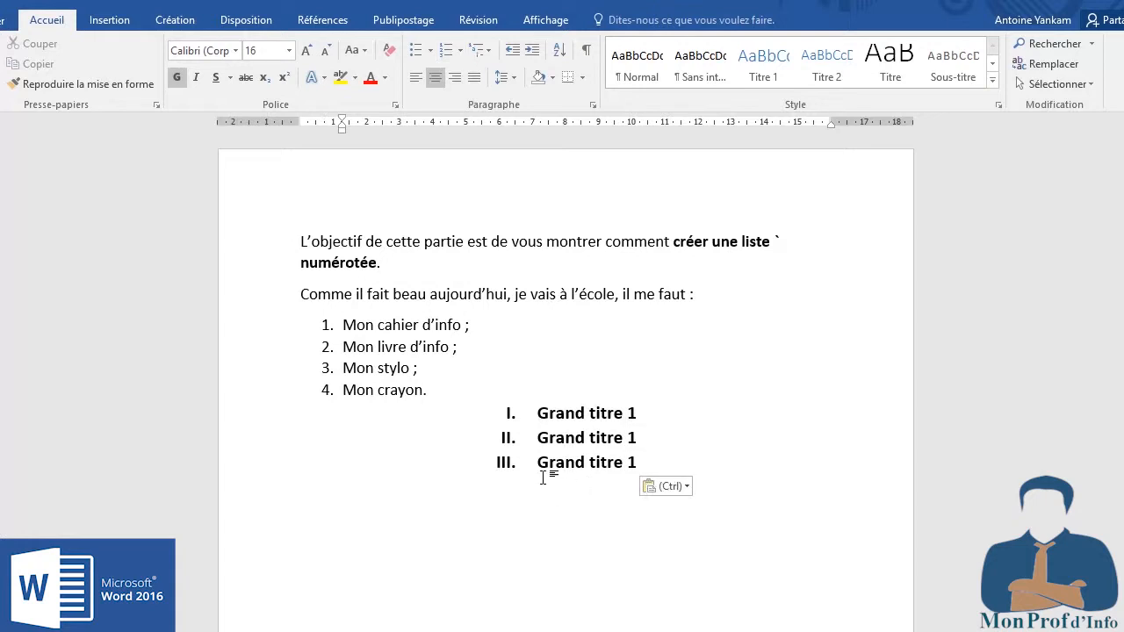
pyautogui.click(537, 462)
pyautogui.press('BackSpace')
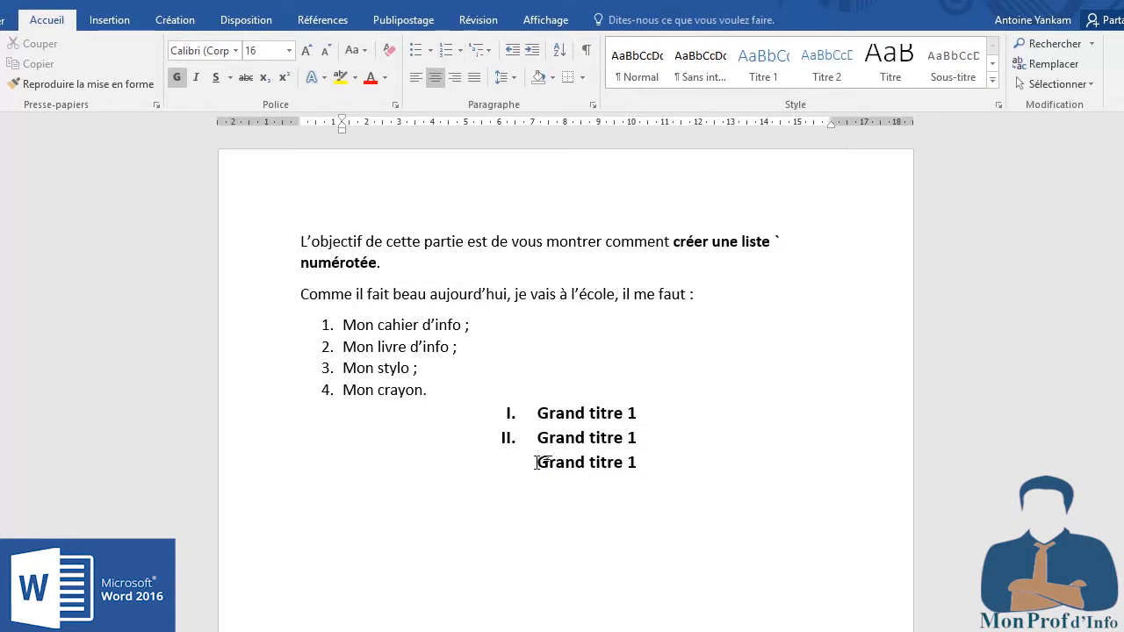
# Step: Left-align the unnumbered heading and change its text to "Grand titre A"
pyautogui.click(409, 82)
pyautogui.click(442, 462)
pyautogui.press('BackSpace')
pyautogui.write('A')
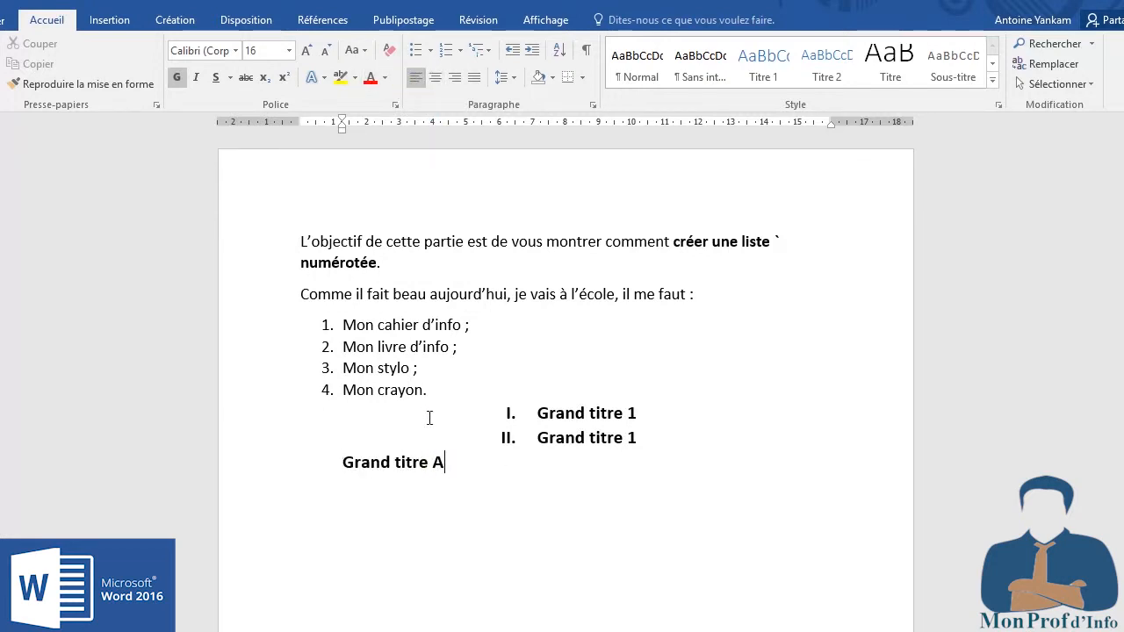
# Step: Number the "Grand titre A" line with the capital letter A., B., C. format
pyautogui.moveTo(439, 463); pyautogui.dragTo(343, 468)
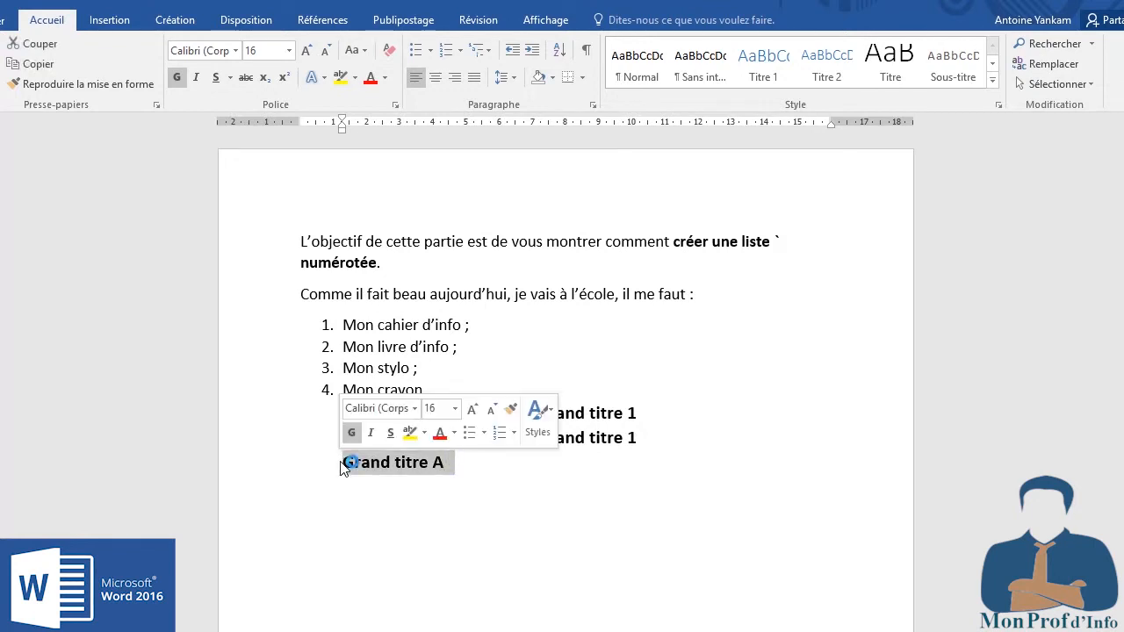
pyautogui.click(342, 466)
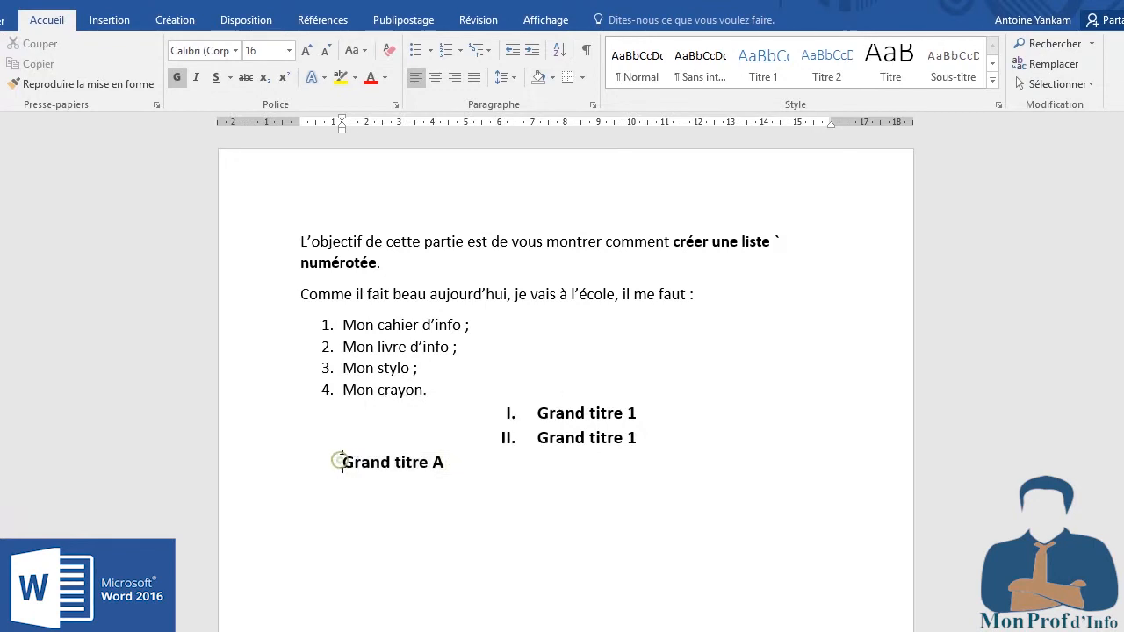
pyautogui.click(461, 51)
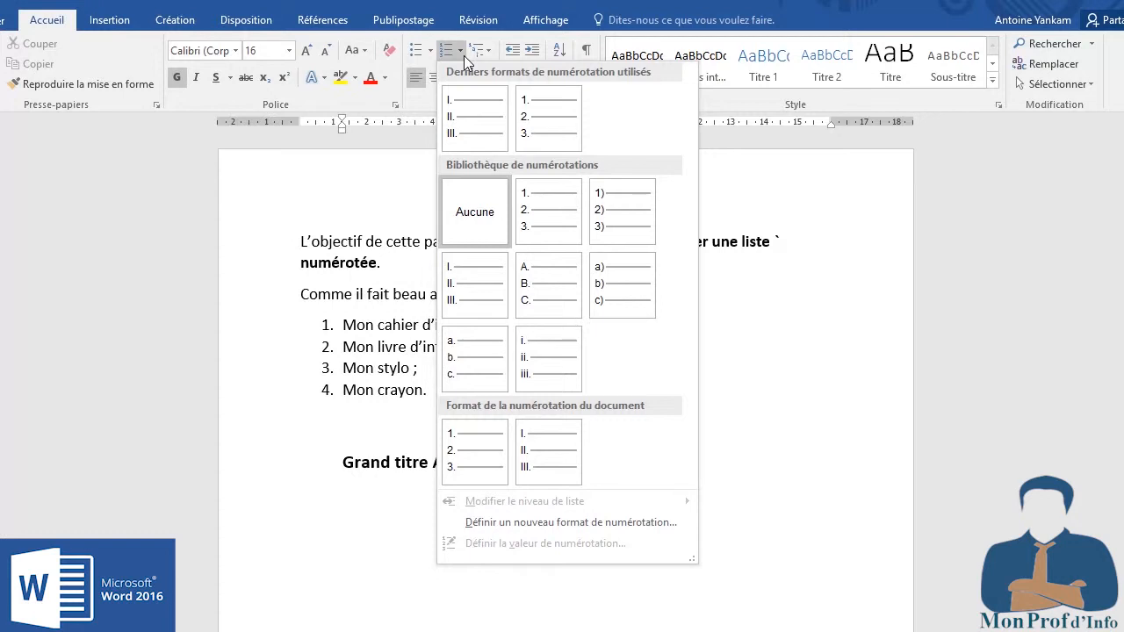
pyautogui.click(544, 281)
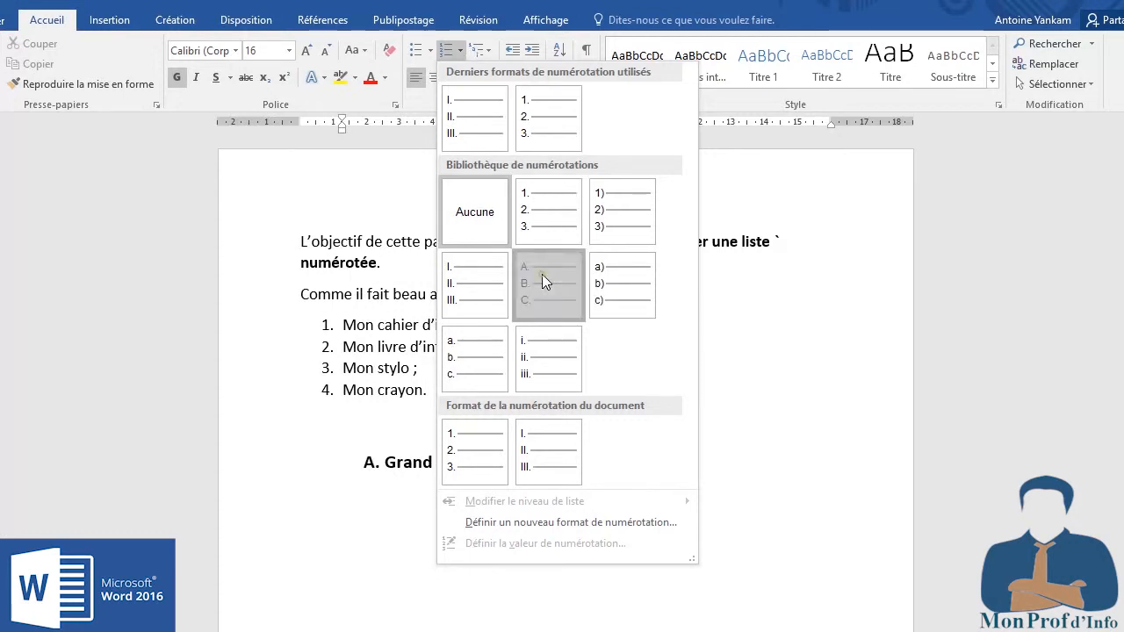
pyautogui.click(509, 457)
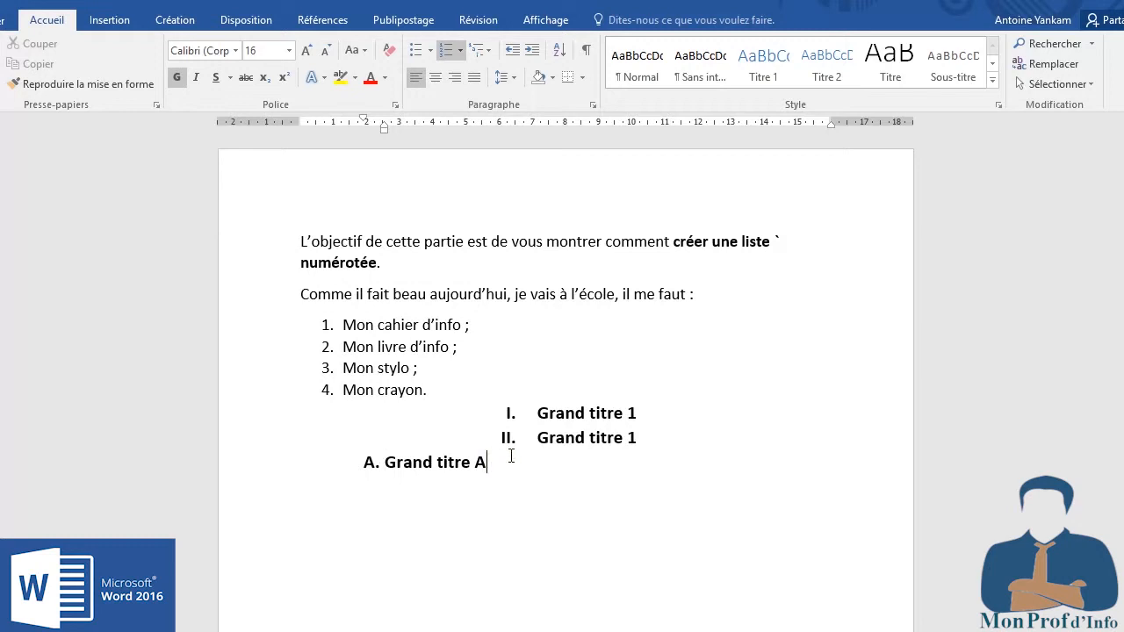
# Step: Add a second lettered line below "Grand titre A" and copy that heading's text into it
pyautogui.press('Return')
pyautogui.hotkey('ctrl', 'v')
pyautogui.hotkey('ctrl', 'z')
pyautogui.moveTo(477, 463); pyautogui.dragTo(395, 461)
pyautogui.hotkey('ctrl', 'c')
pyautogui.click(389, 486)
pyautogui.hotkey('ctrl', 'v')
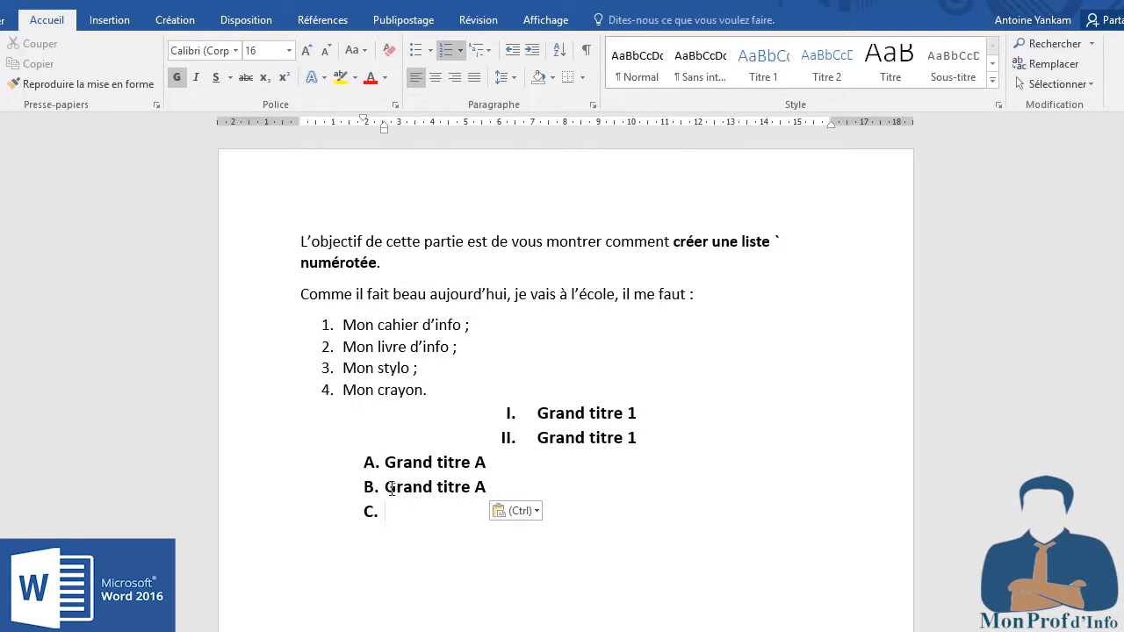
# Step: Change the second lettered heading to "Grand titre B" and remove the letter from the empty line below it
pyautogui.click(489, 487)
pyautogui.press('BackSpace')
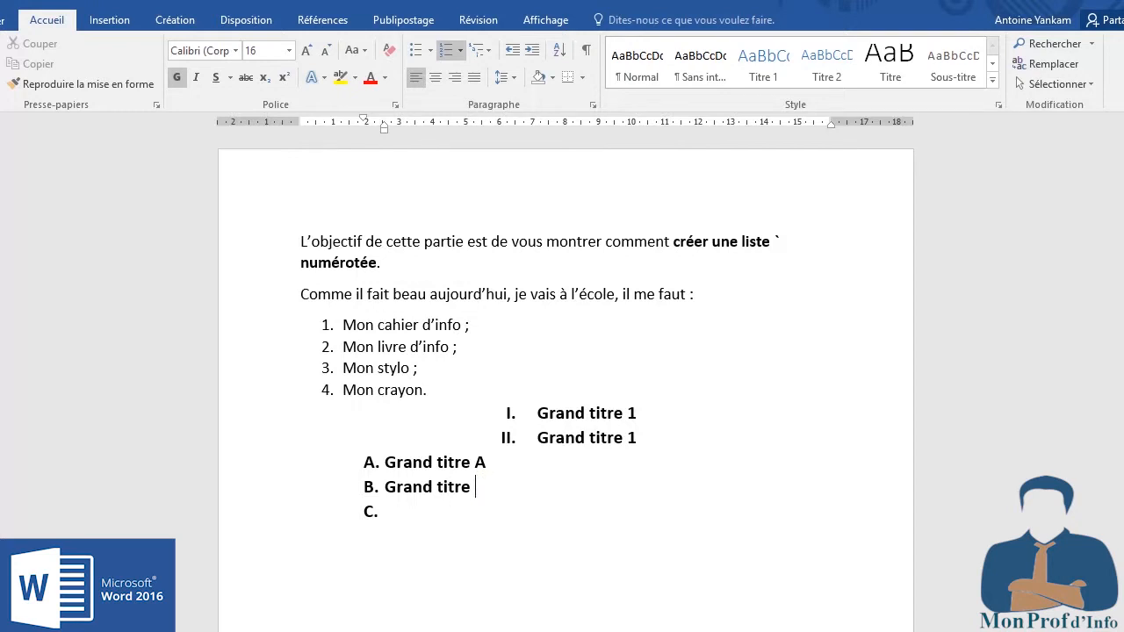
pyautogui.write('b')
pyautogui.press('BackSpace')
pyautogui.write('B')
pyautogui.click(419, 512)
pyautogui.press('BackSpace')
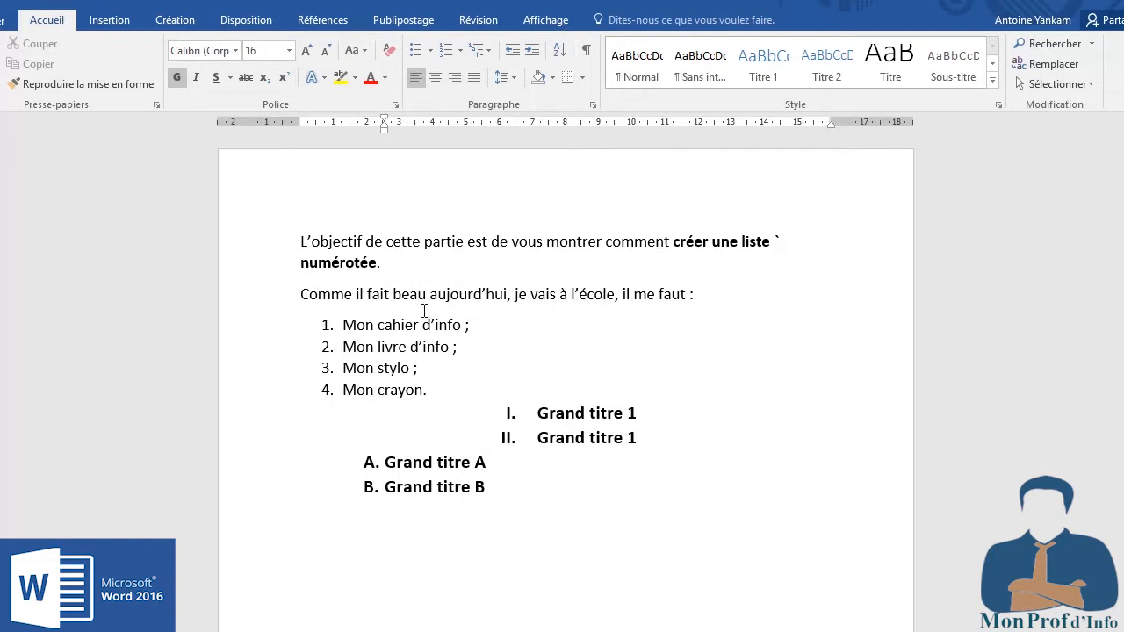
pyautogui.click(461, 49)
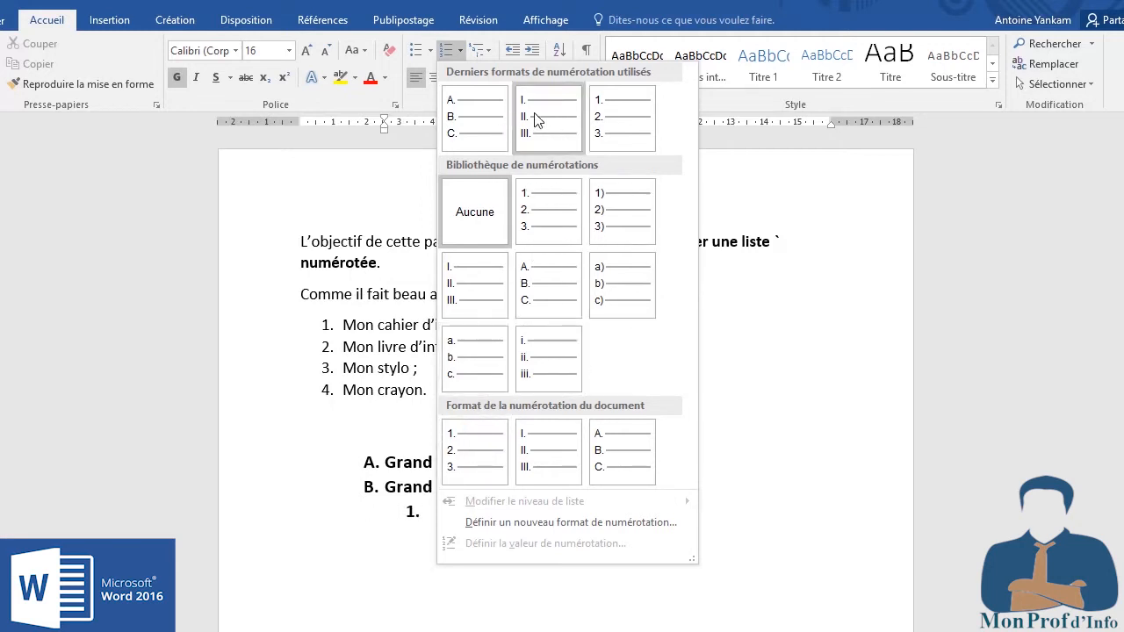
pyautogui.click(772, 367)
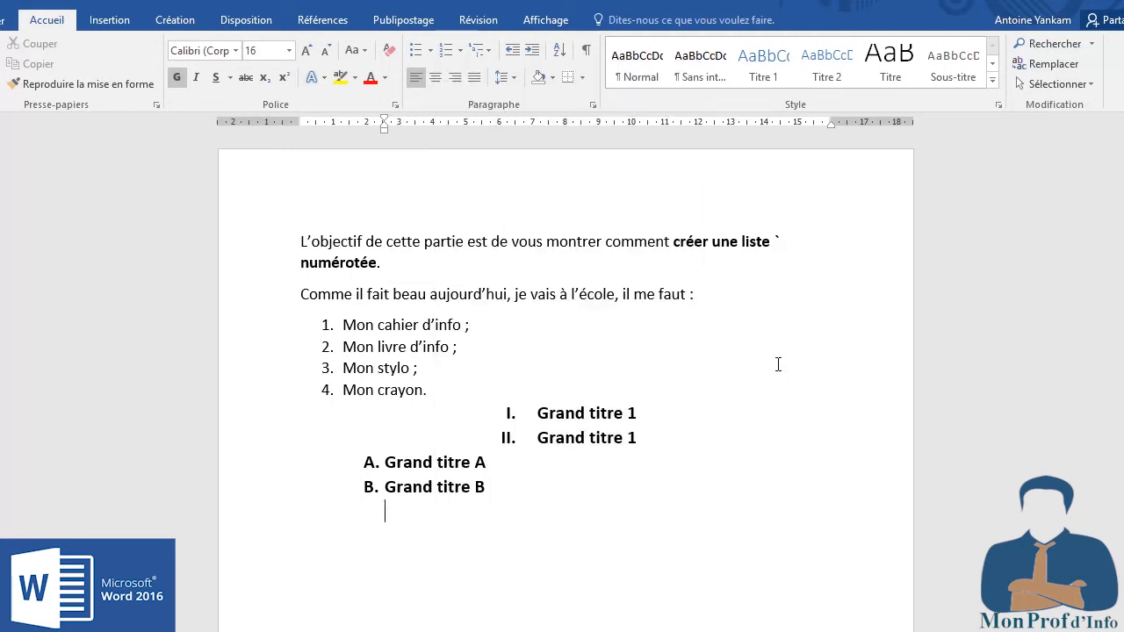